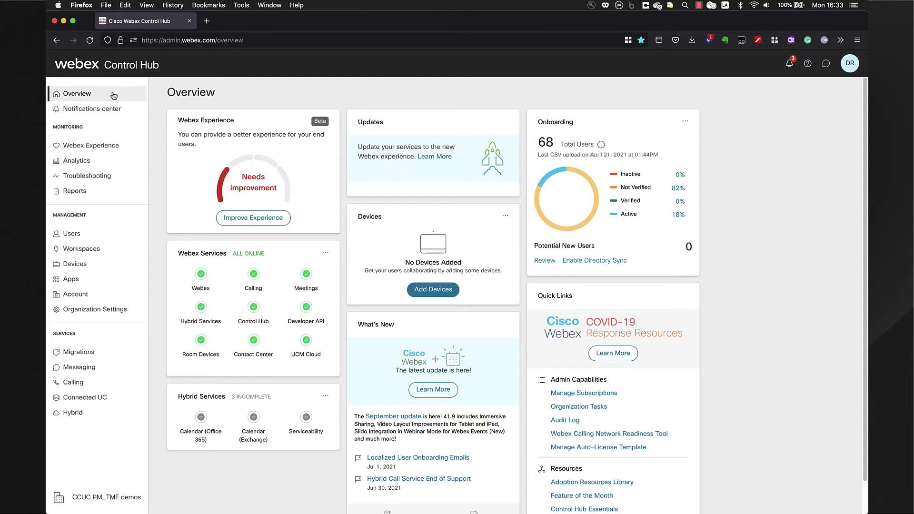
Step: Open Connected UC's operations dashboard and launch the cluster's Real Time Monitoring Tool
click(98, 403)
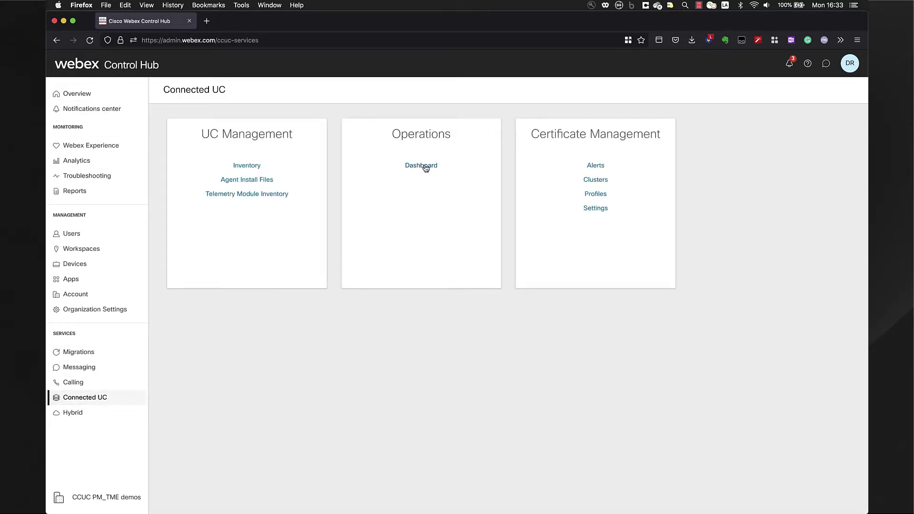
click(425, 166)
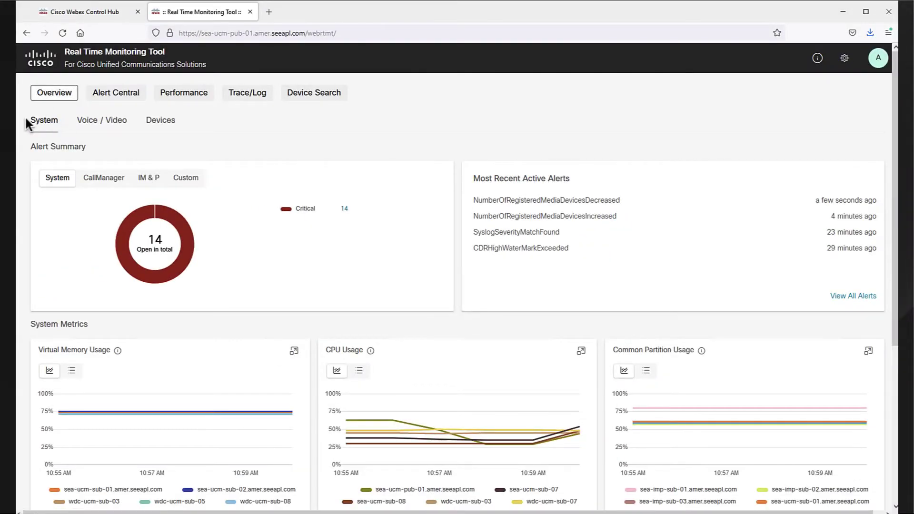
Step: View the CallManager and then the IM & P alert breakdowns in the Alert Summary
drag(30, 147, 84, 148)
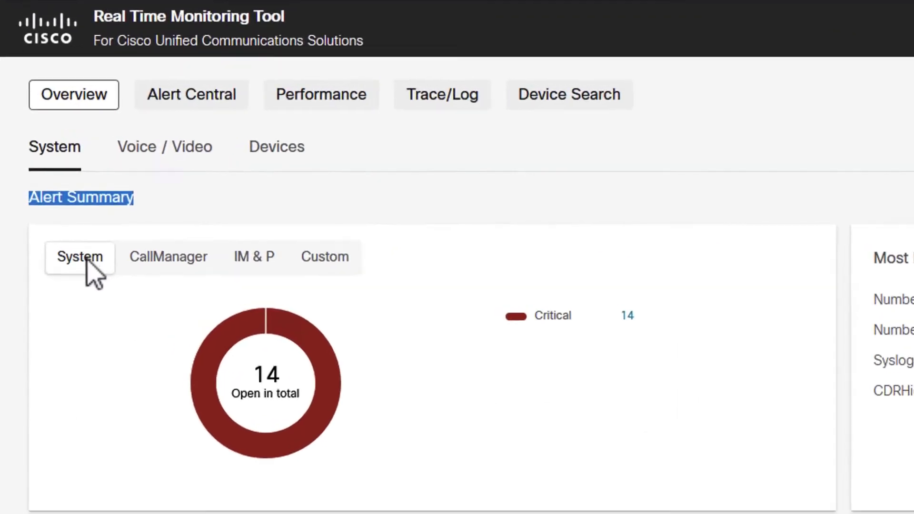
click(164, 252)
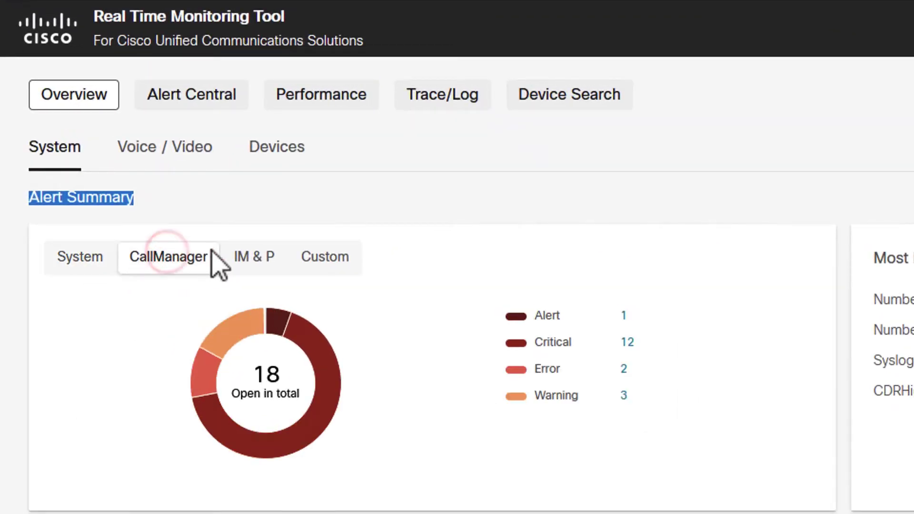
click(254, 256)
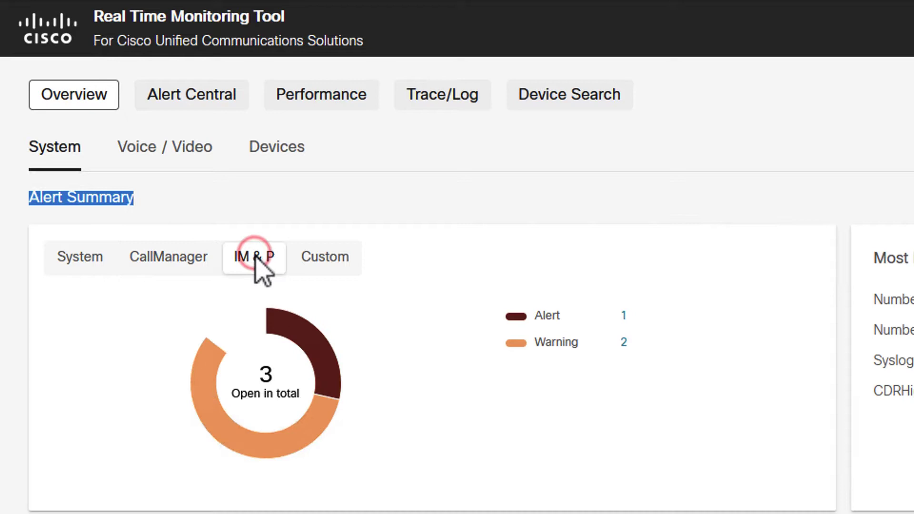
drag(98, 255, 286, 281)
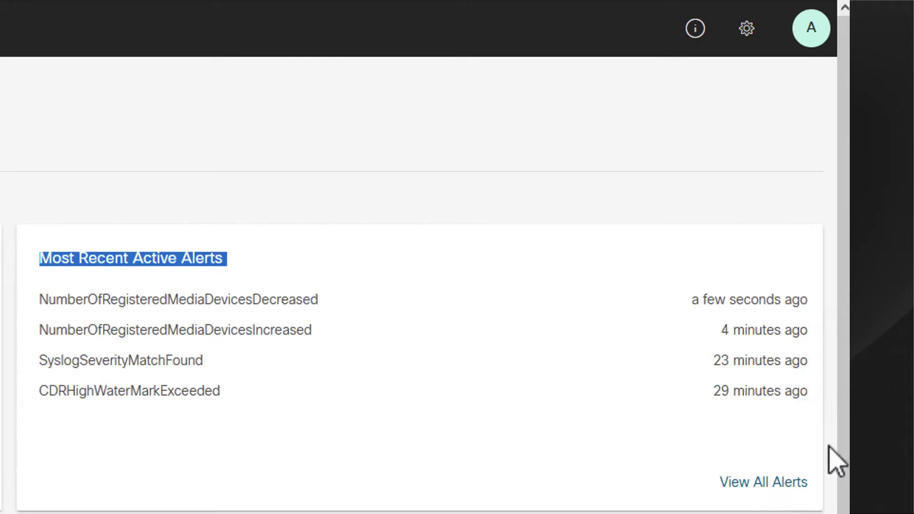
Step: Switch Active Client Connections to the server count table and back to the line chart
scroll(847, 415, down, 5)
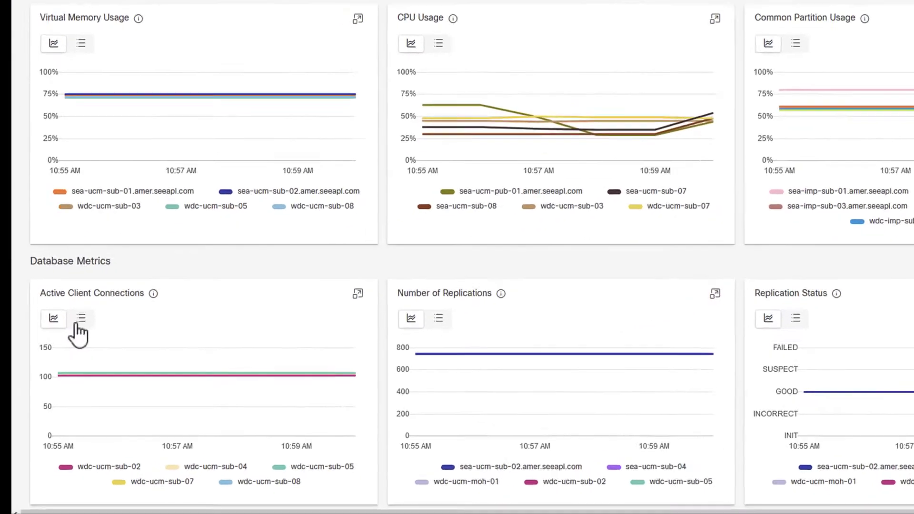
click(71, 356)
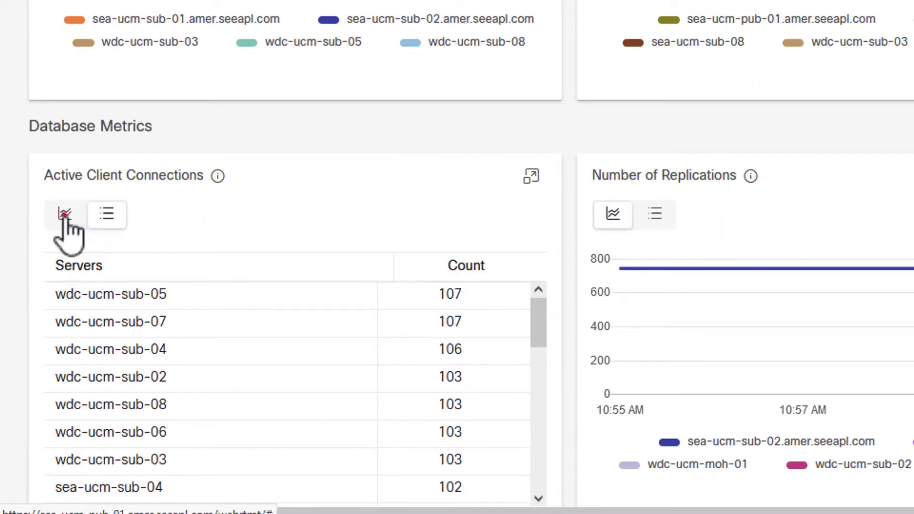
click(65, 213)
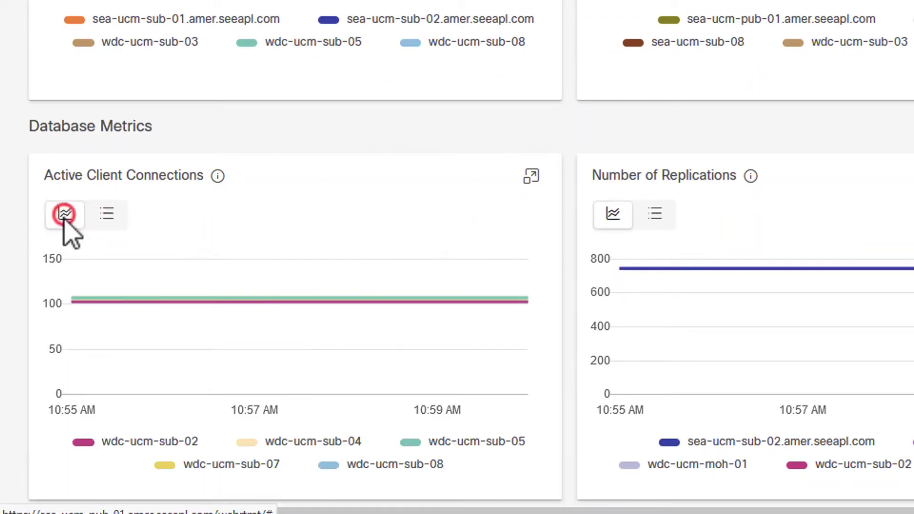
Step: Hide the wdc-ucm-sub-02 and wdc-ucm-sub-04 lines, then inspect the enlarged chart
click(151, 441)
click(325, 442)
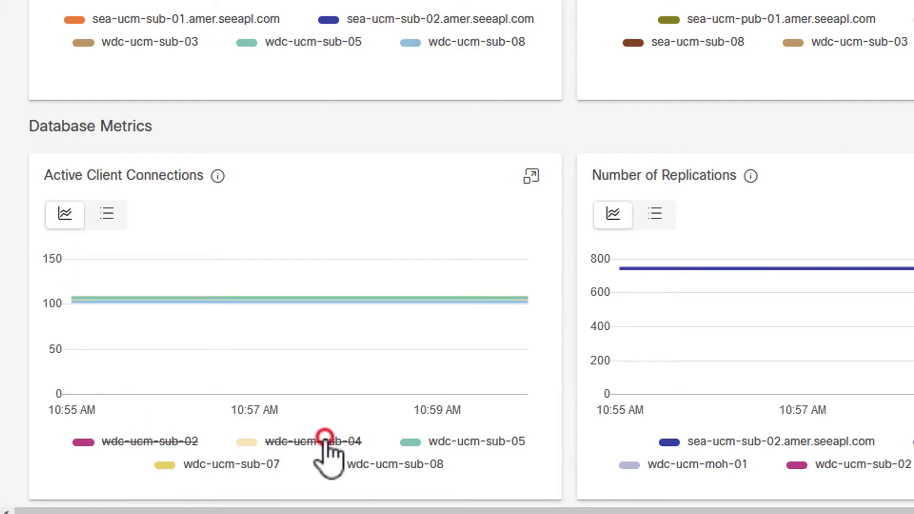
click(531, 176)
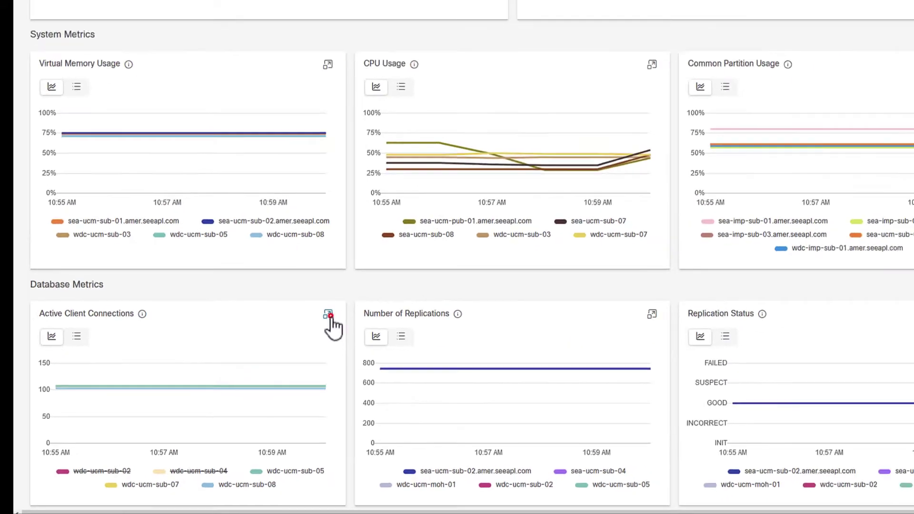
click(329, 317)
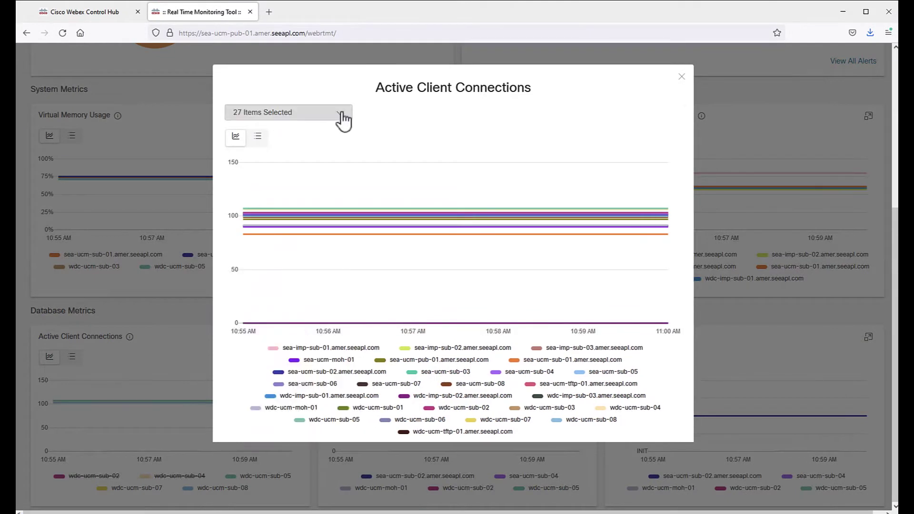
click(342, 117)
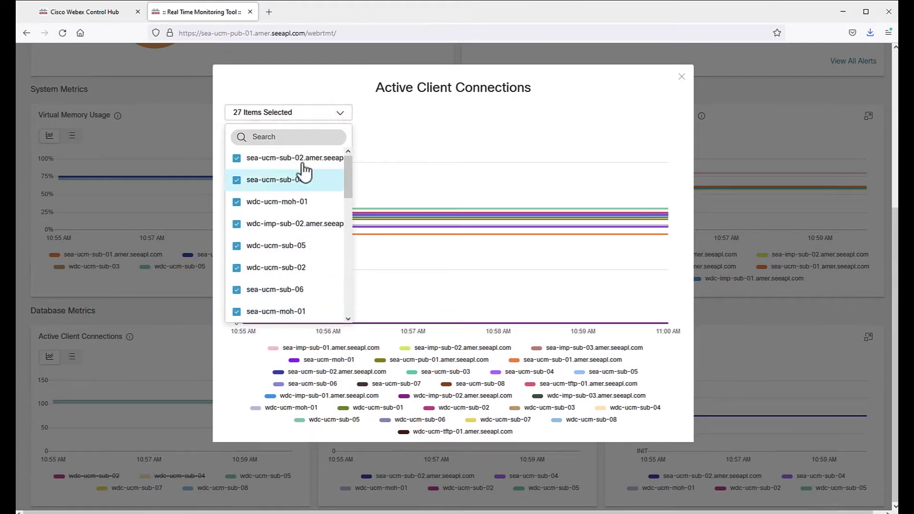
click(341, 114)
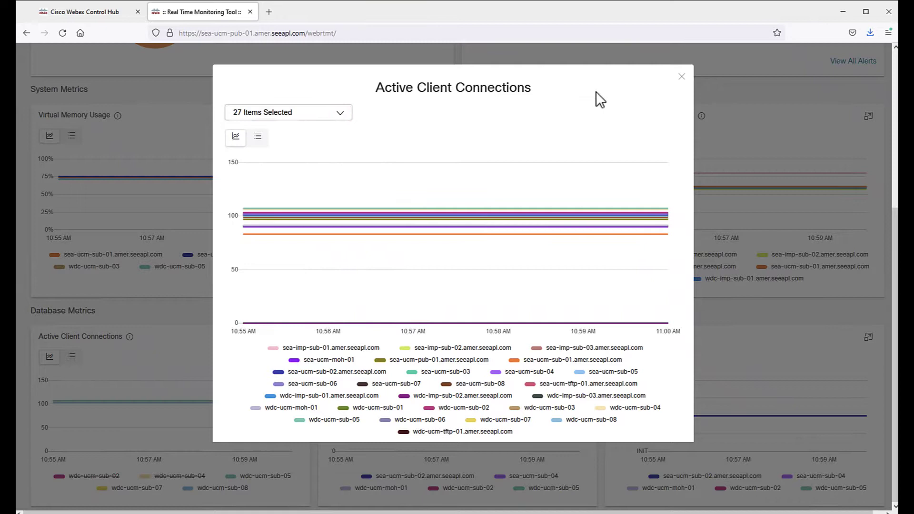
click(684, 77)
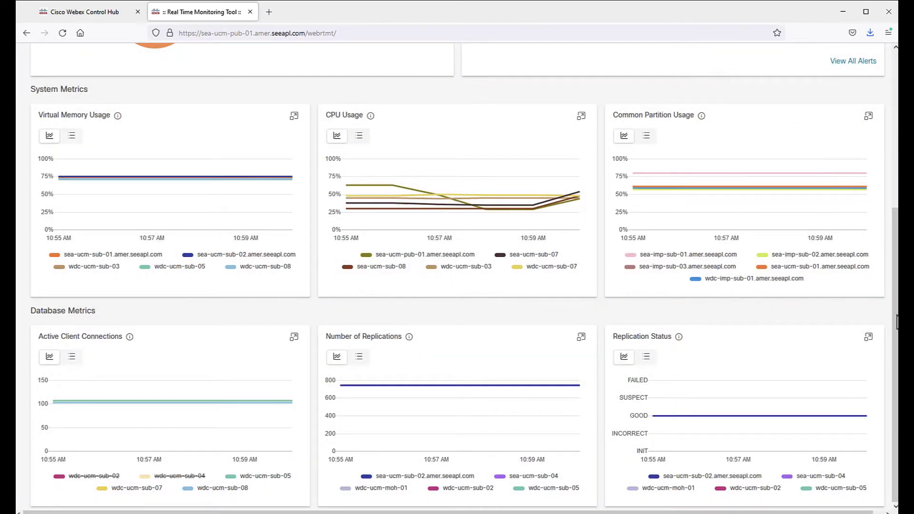
Step: Show the Voice / Video Call Activity charts
drag(895, 318, 895, 314)
scroll(895, 314, up, 5)
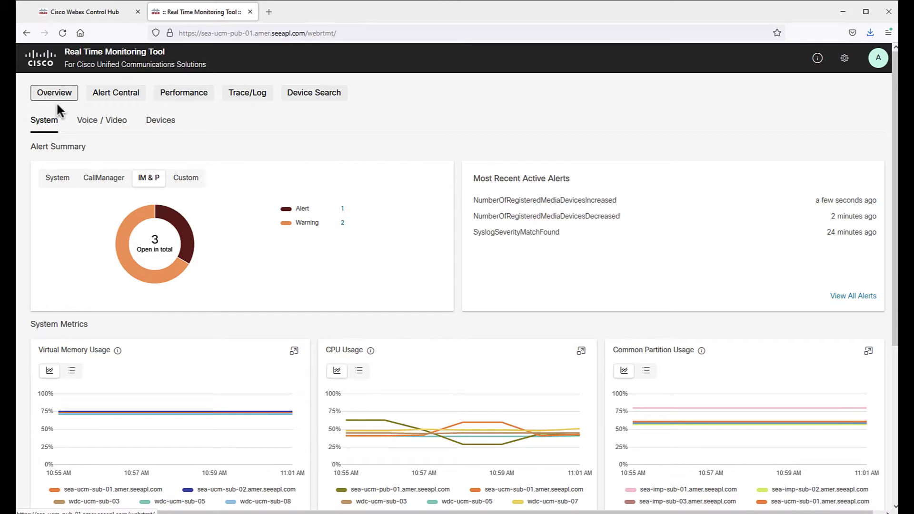
click(95, 121)
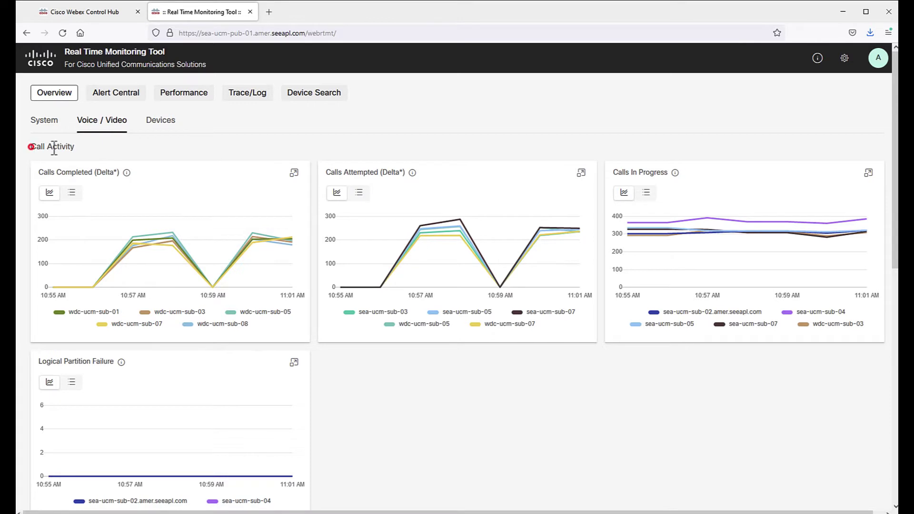
drag(55, 148, 76, 147)
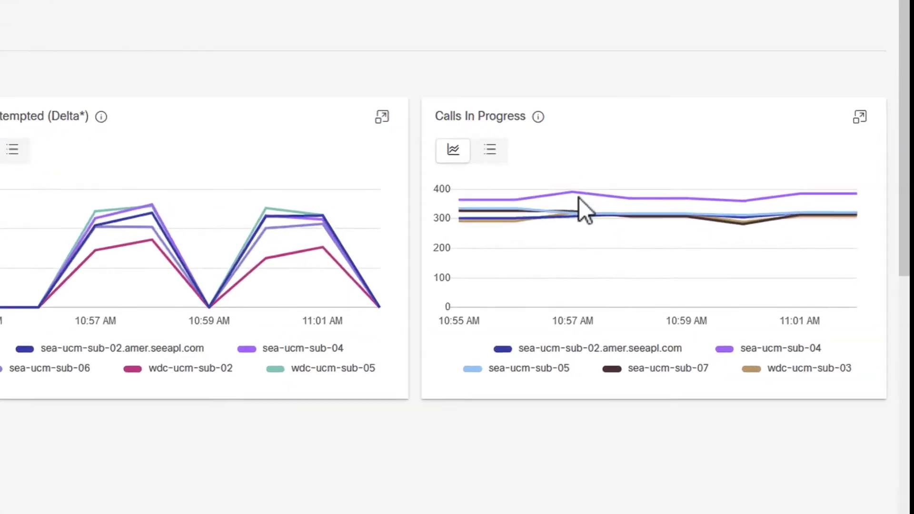
mouse_move(696, 220)
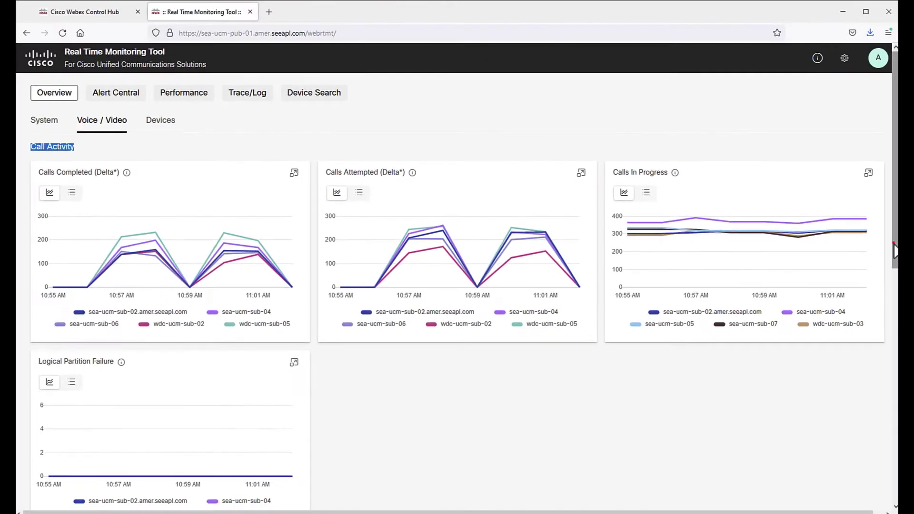
drag(894, 250, 894, 473)
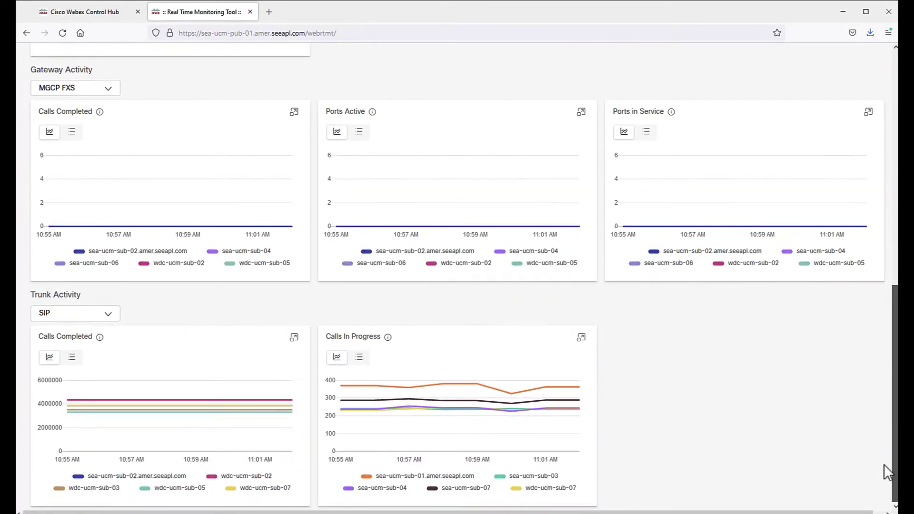
Step: Browse the Gateway and Trunk Activity type lists without changing them
click(108, 89)
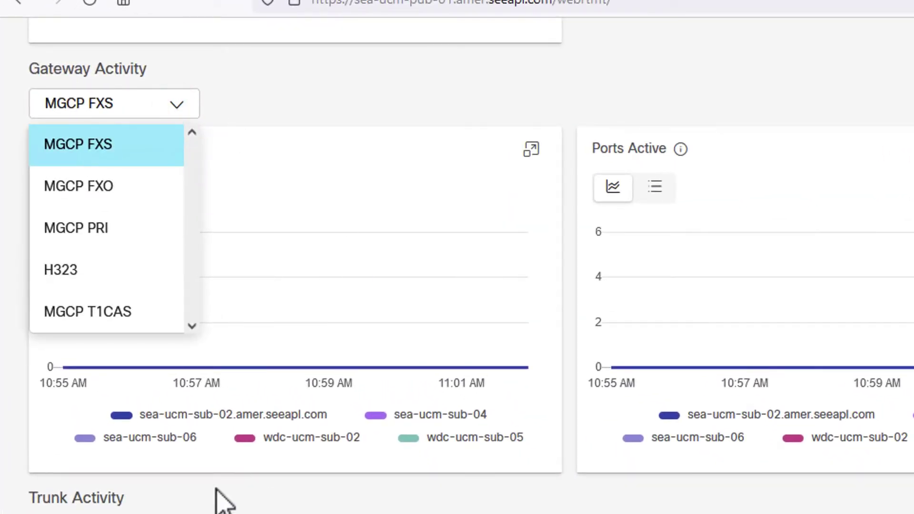
click(184, 436)
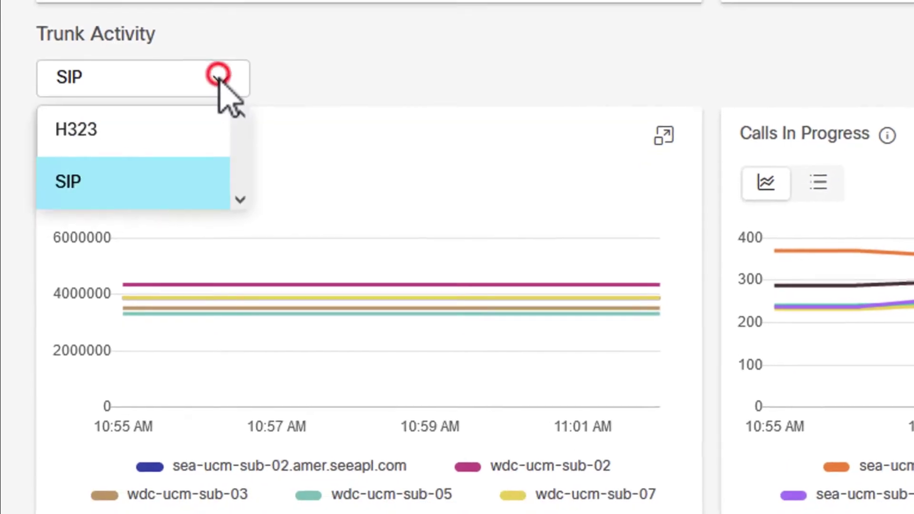
click(218, 76)
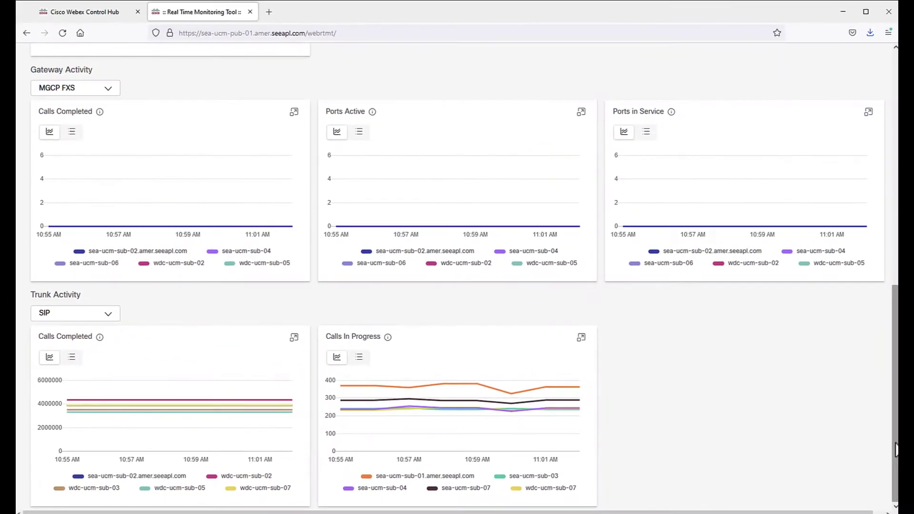
scroll(887, 292, up, 5)
scroll(340, 130, up, 5)
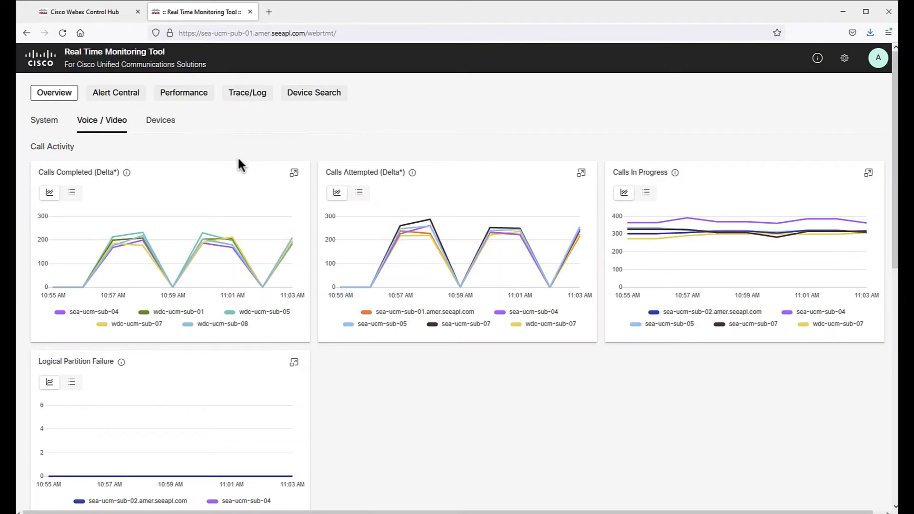
Step: Show the Registered Device Summary charts on the Devices overview
click(152, 121)
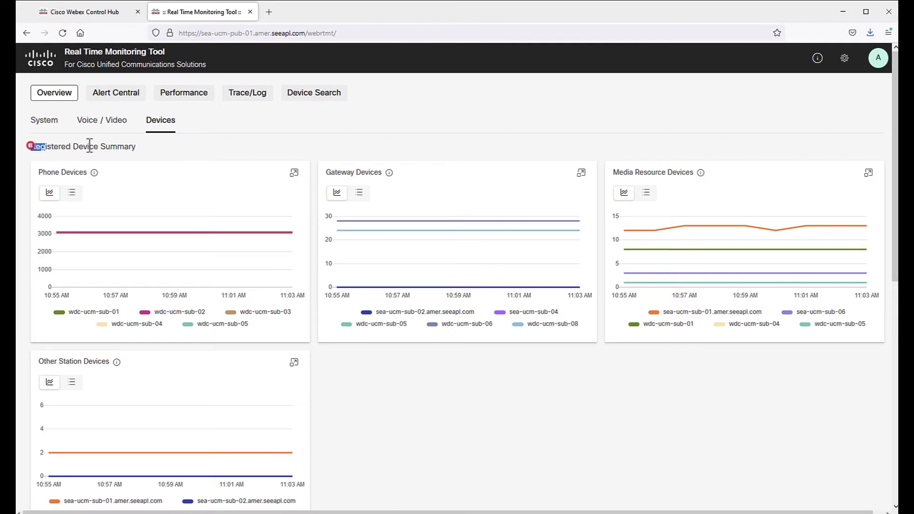
drag(90, 146, 135, 147)
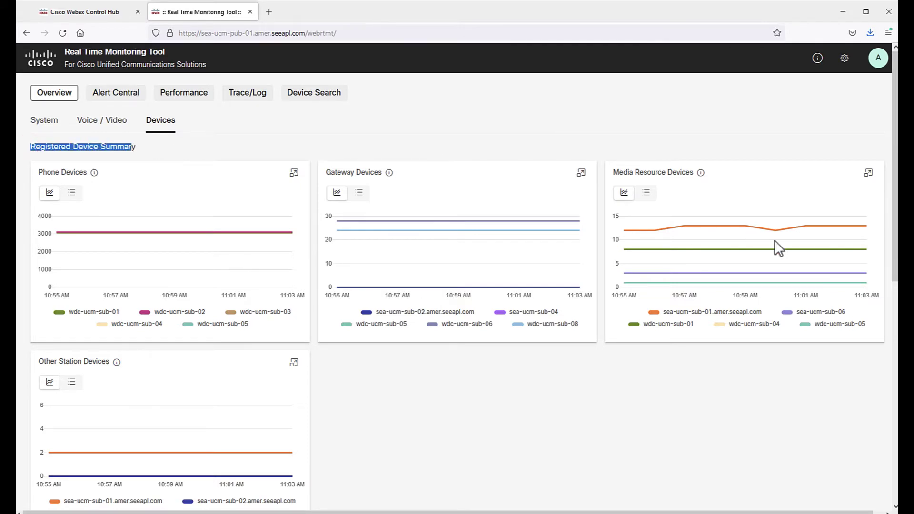
scroll(896, 266, down, 1)
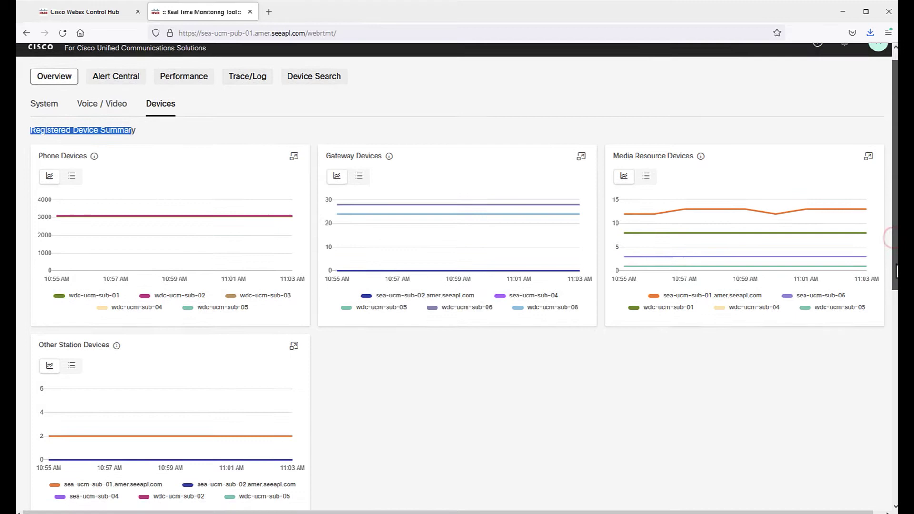
drag(896, 271, 876, 497)
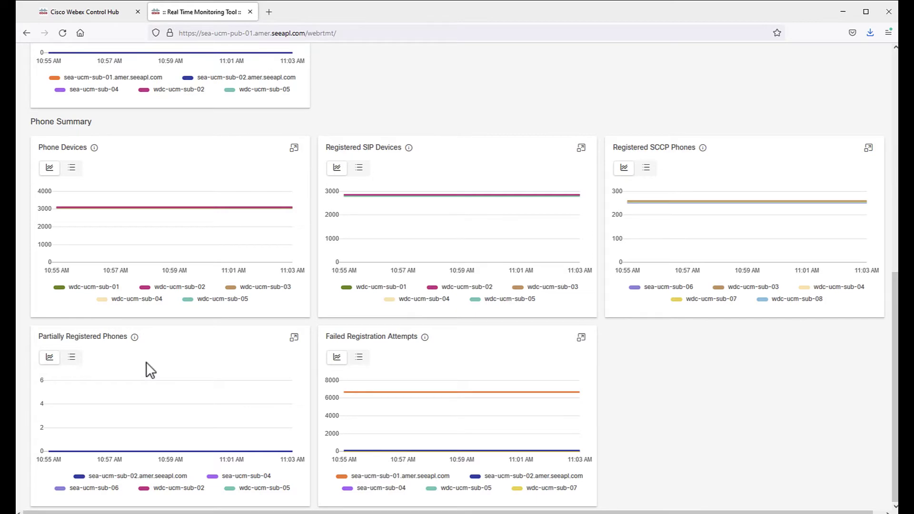
drag(894, 347, 877, 127)
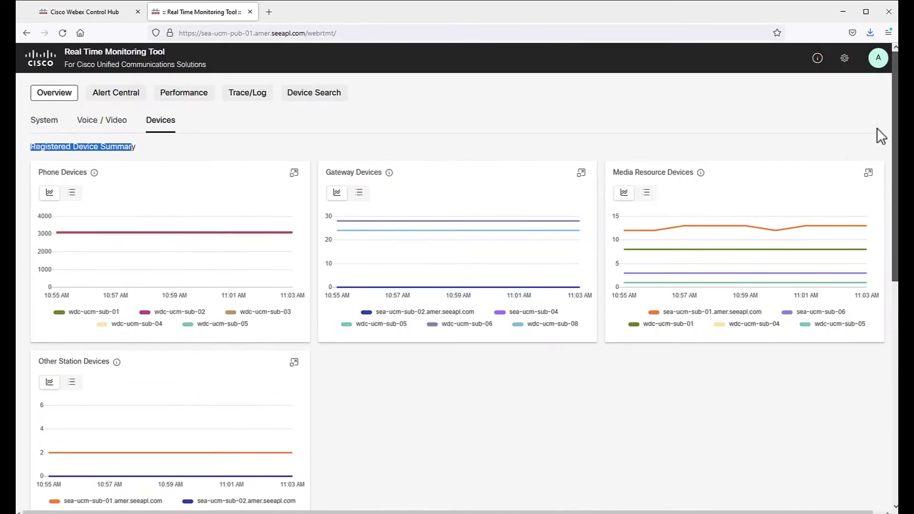
Step: Hide sea-ucm-sub-06, wdc-ucm-sub-05 and wdc-ucm-sub-01 from the Media Resource Devices chart
click(806, 312)
click(822, 326)
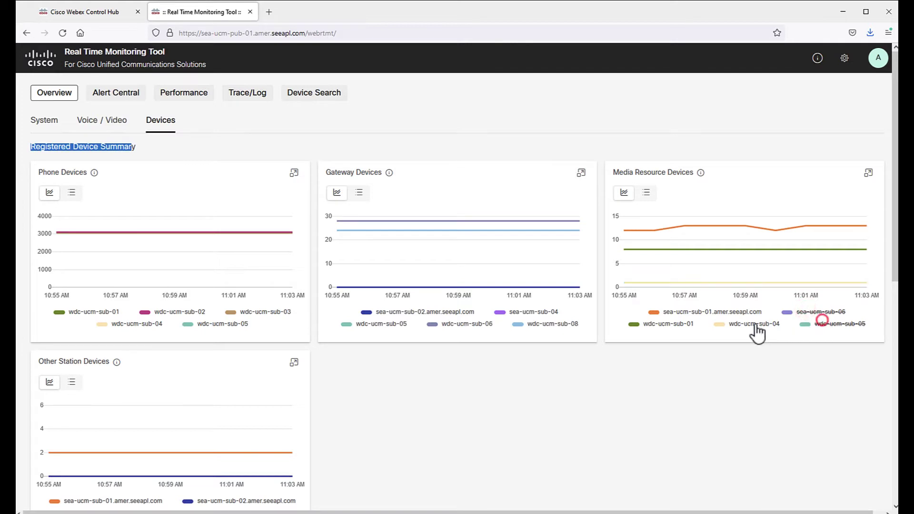
click(667, 325)
mouse_move(655, 233)
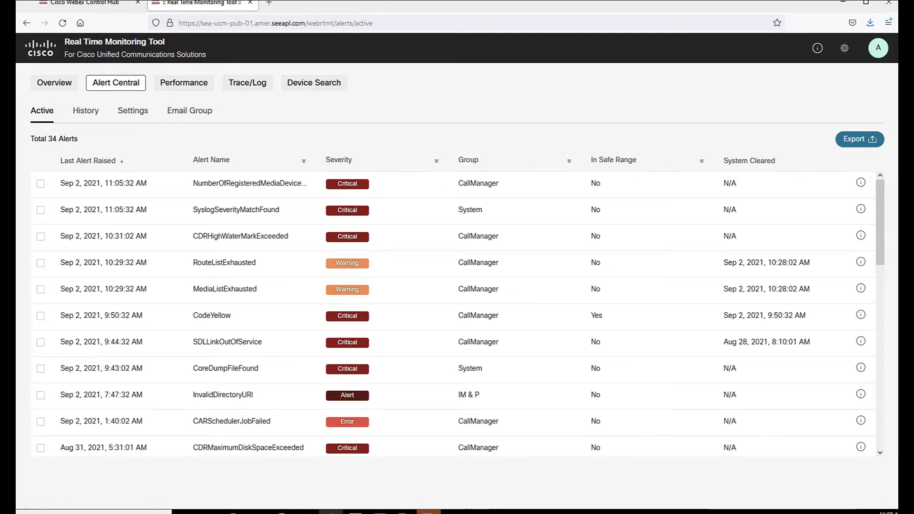
Step: Clear the newest NumberOfRegisteredMediaDevices alert and view the Alert History list
mouse_move(862, 346)
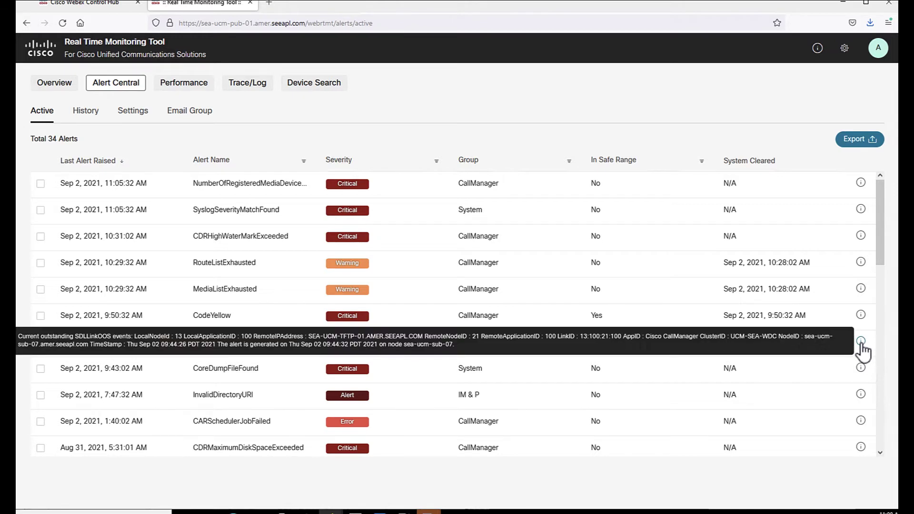
click(41, 183)
click(186, 139)
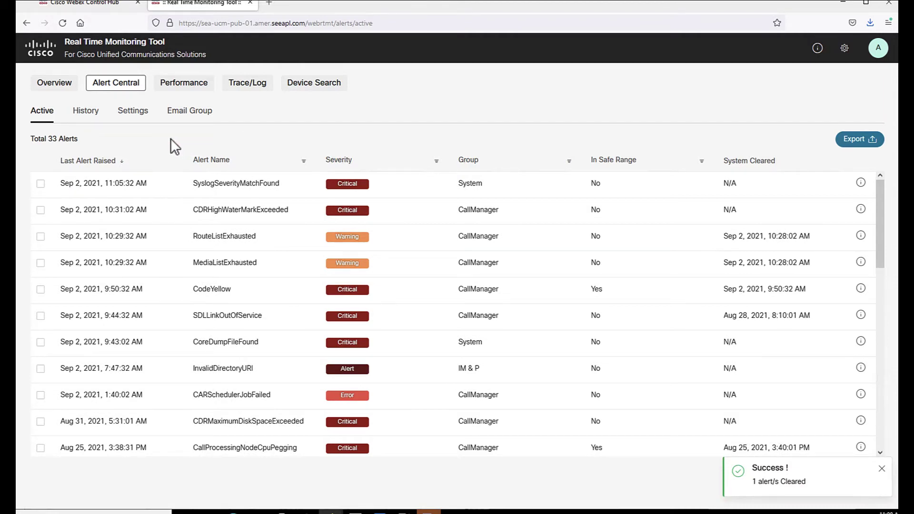
click(76, 109)
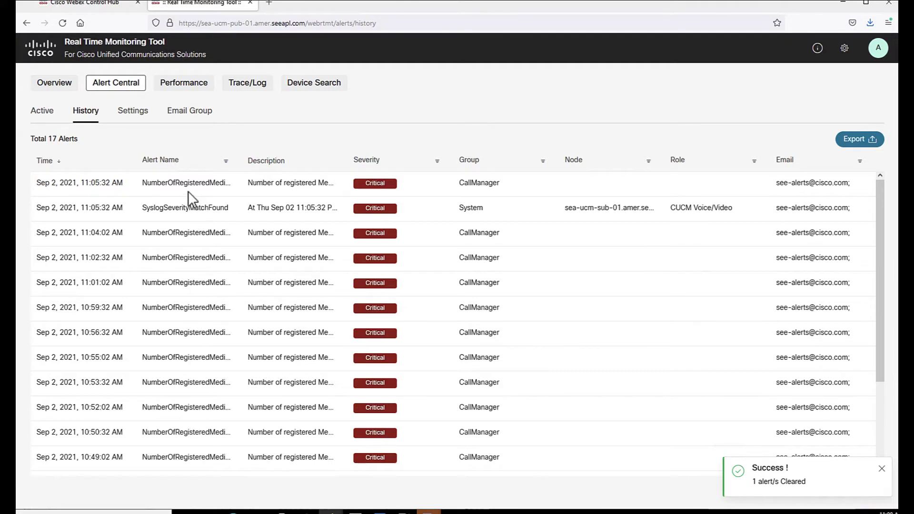
Step: Assign the UC Team email group to the CallProcessingNodeCpuPegging alert, abandoning a new group
click(129, 113)
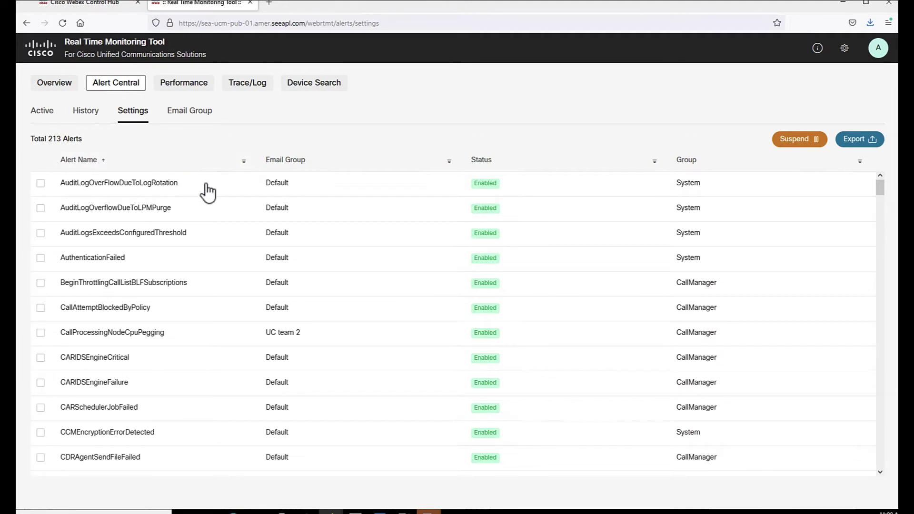
click(186, 334)
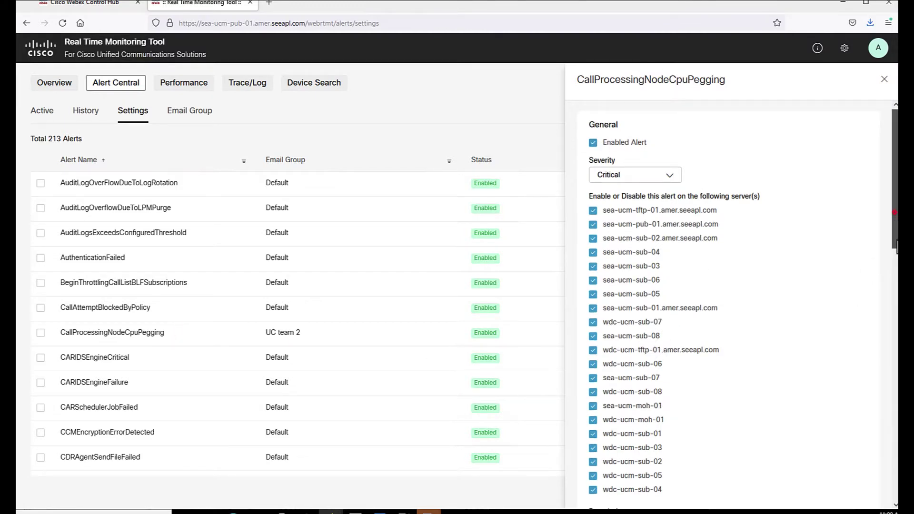
scroll(894, 219, down, 10)
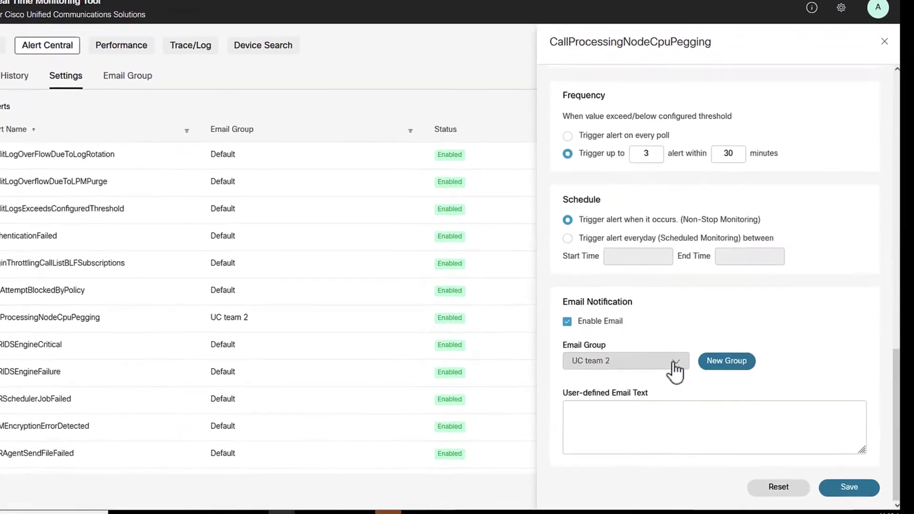
click(693, 373)
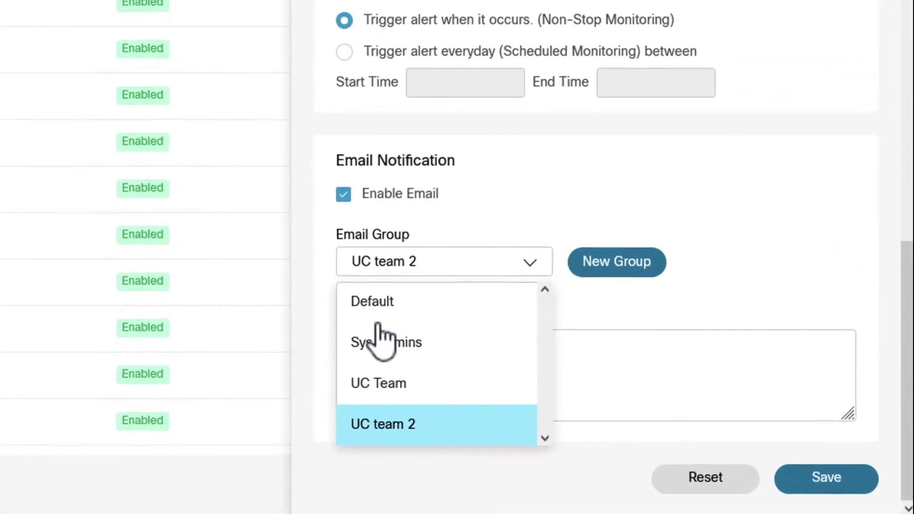
click(374, 383)
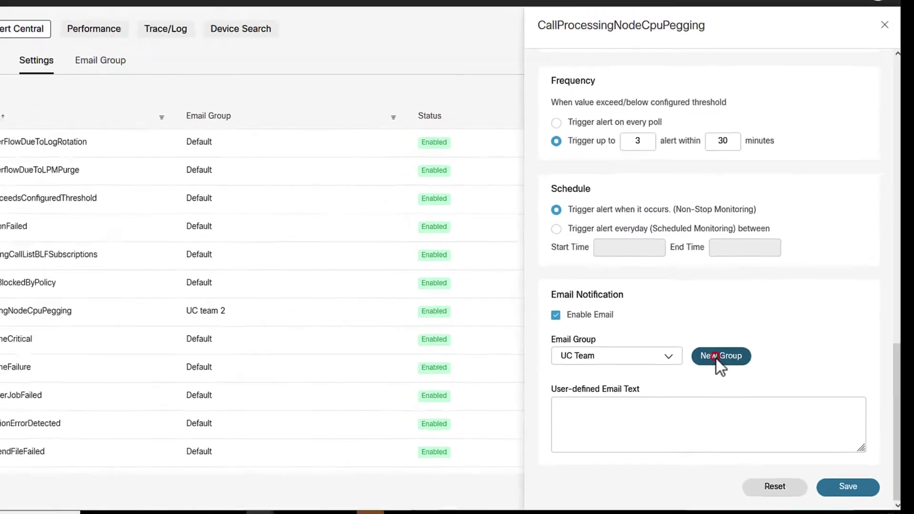
click(604, 261)
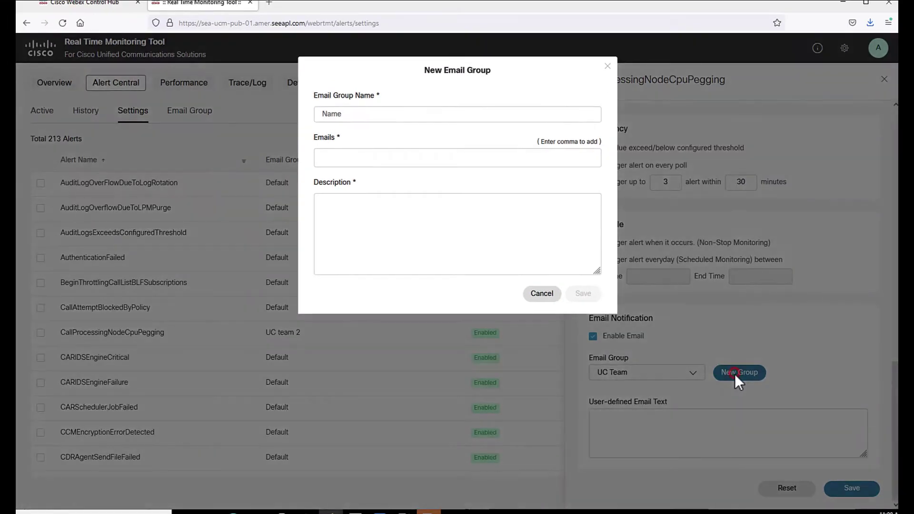
click(543, 294)
Step: Save the CallProcessingNodeCpuPegging alert's updated settings
click(871, 499)
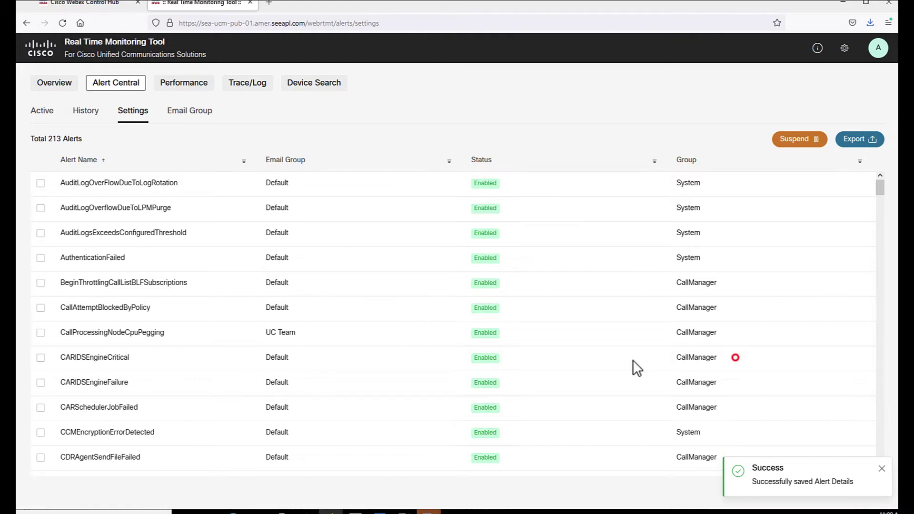
drag(633, 360, 52, 326)
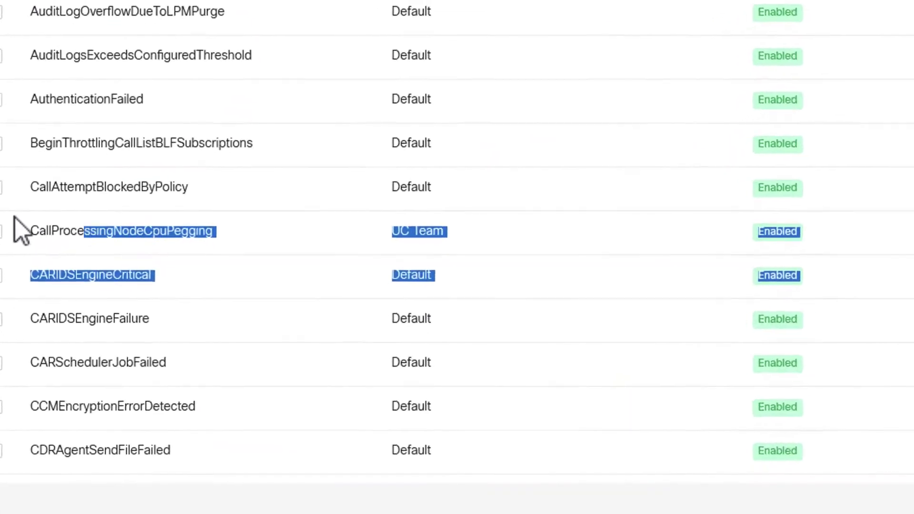
drag(14, 218, 9, 218)
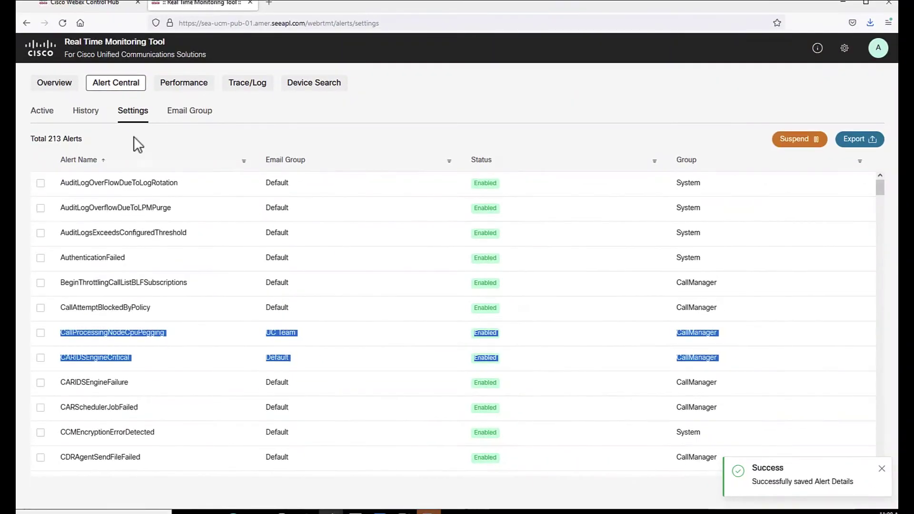
Step: Toggle alert suspension between Per Server and Cluster Wide, then cancel without changes
click(798, 145)
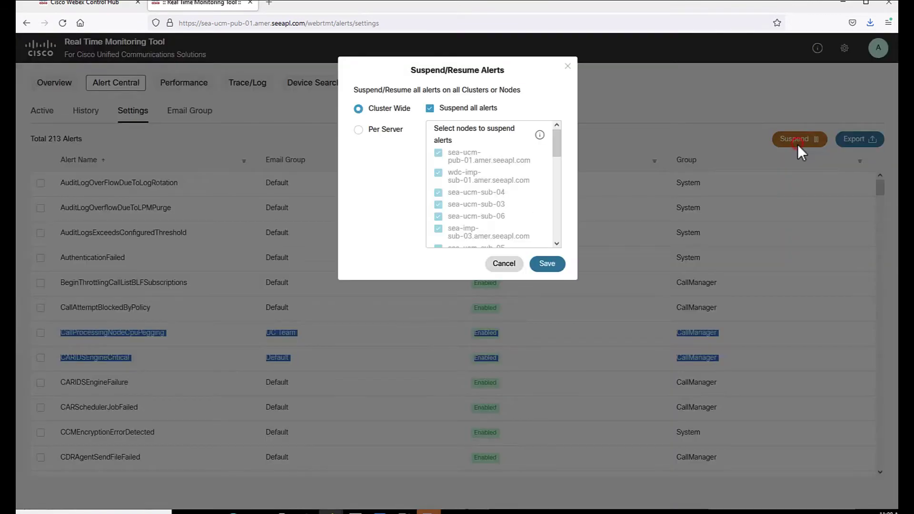
click(358, 130)
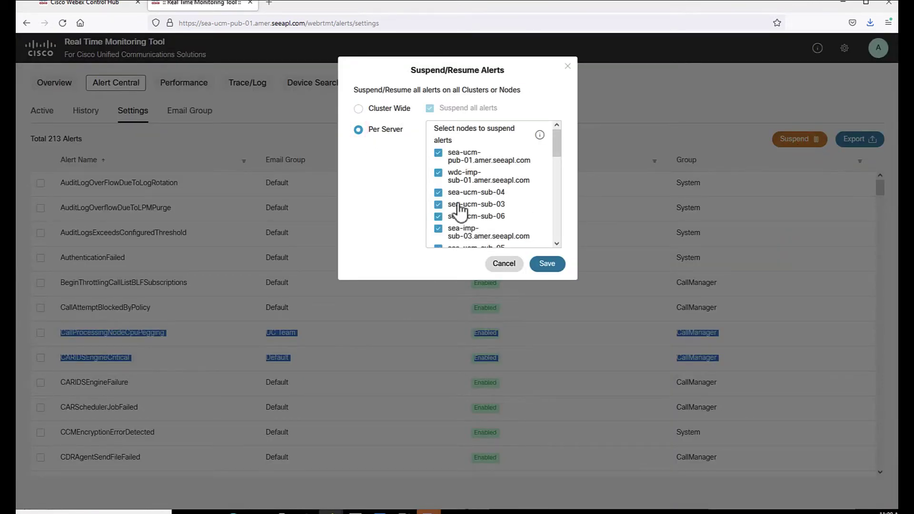
click(358, 109)
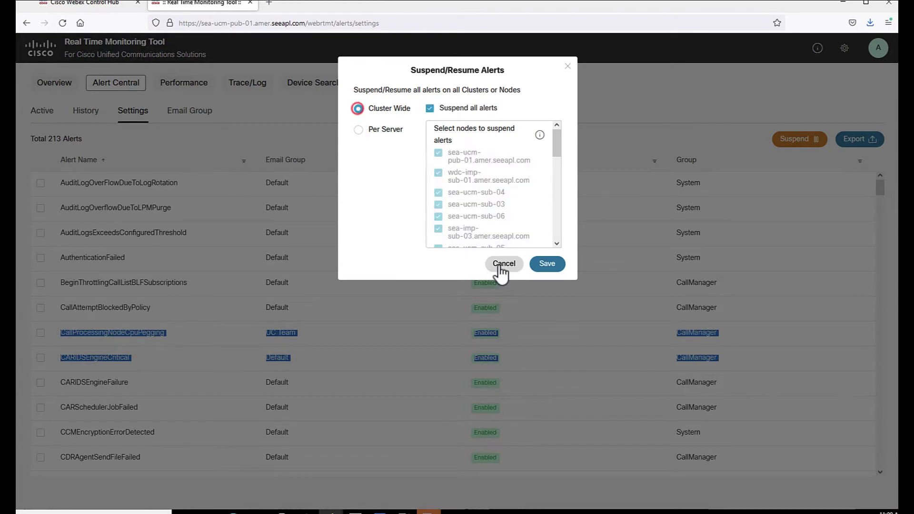
click(501, 265)
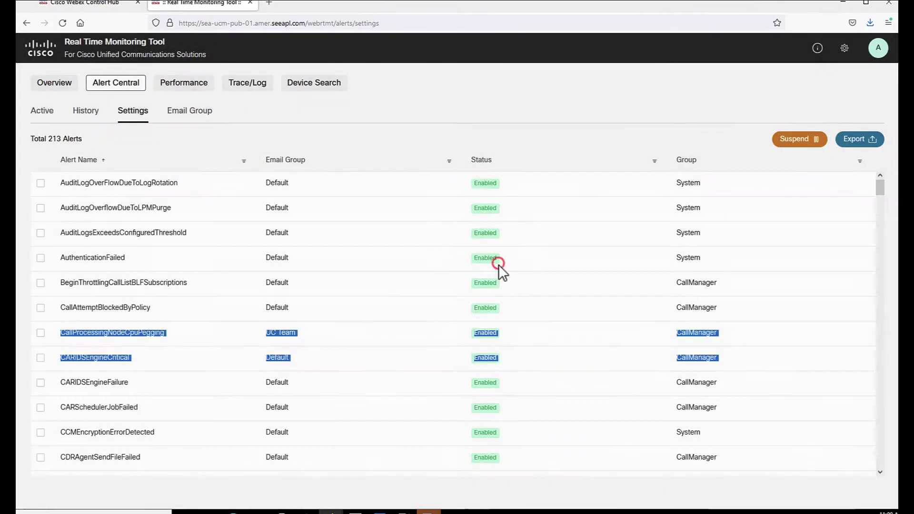
Step: Start a new email group, filling in 'Sys admins' and 'sys admin group 2'
click(190, 114)
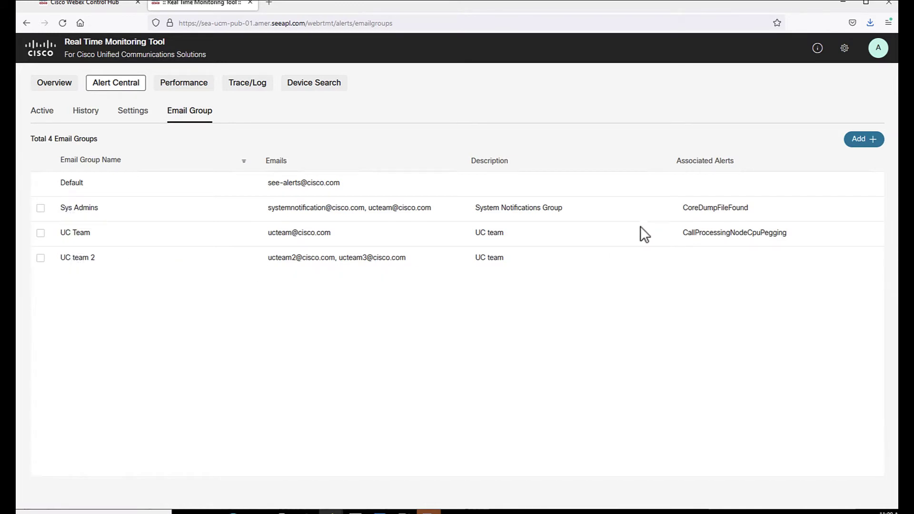
click(858, 141)
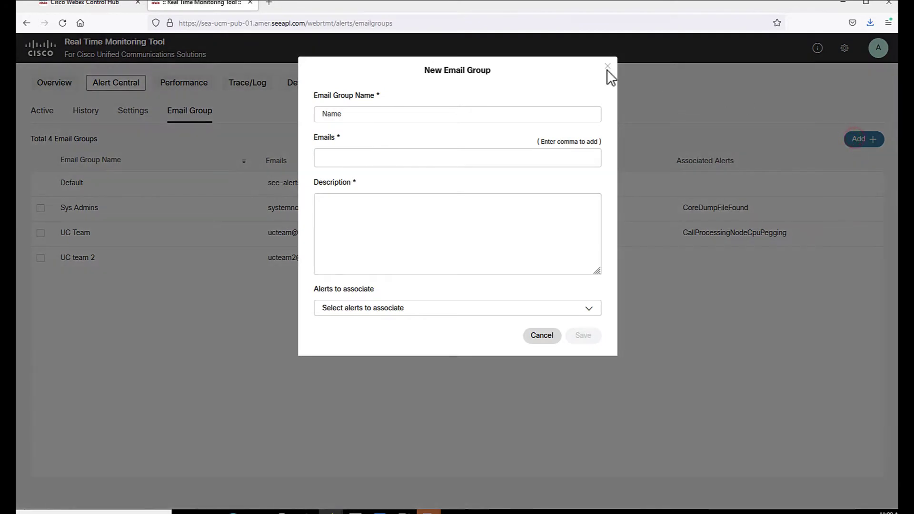
click(438, 113)
text(S)
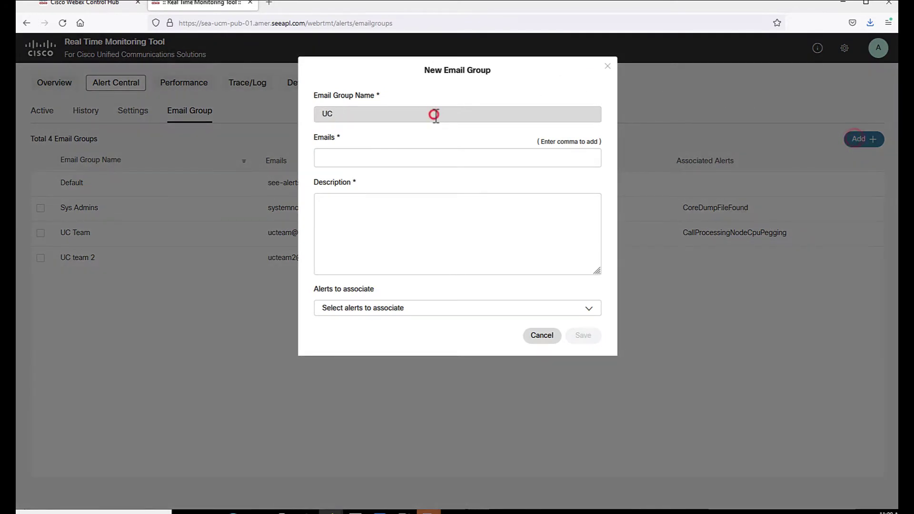
text(ys admins 2)
key(Tab)
text(sys adm)
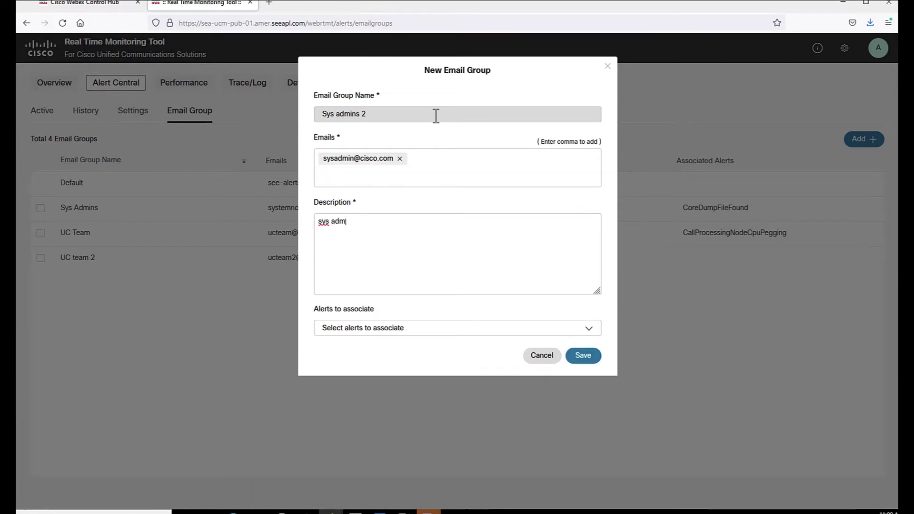
text(in group 2)
Step: Associate the SystemVersionMismatched and CTIGWSystemError alerts with the new group
click(496, 335)
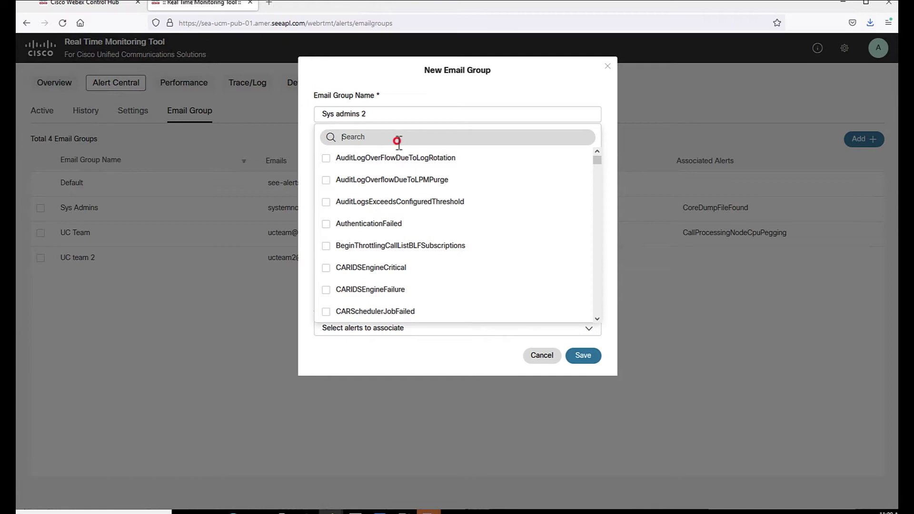
text(syste)
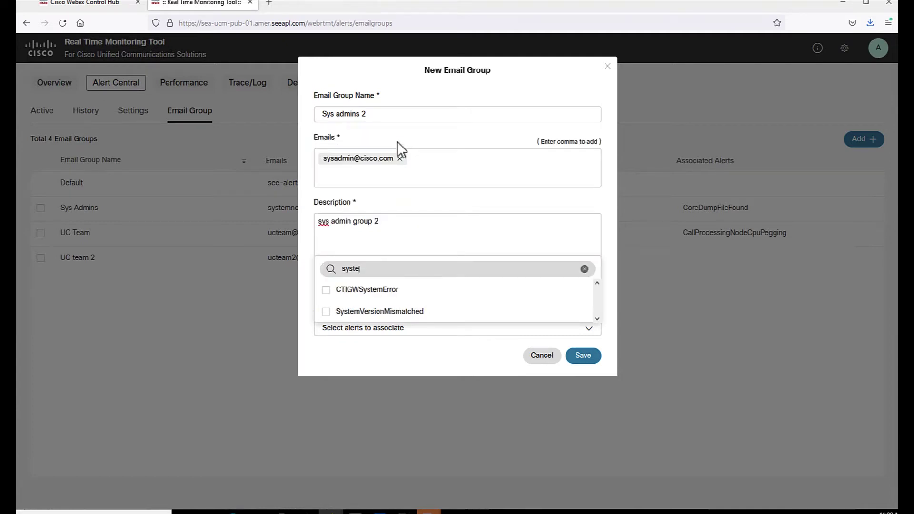
click(327, 312)
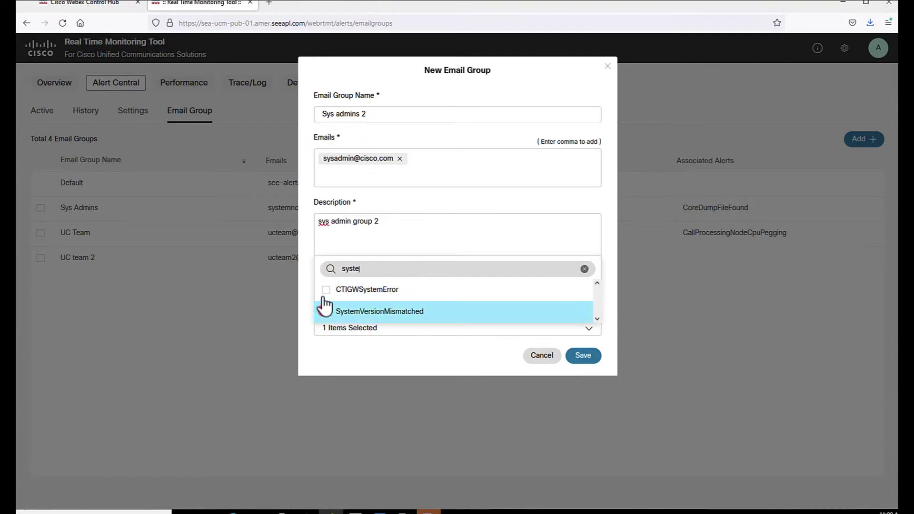
click(325, 289)
click(474, 352)
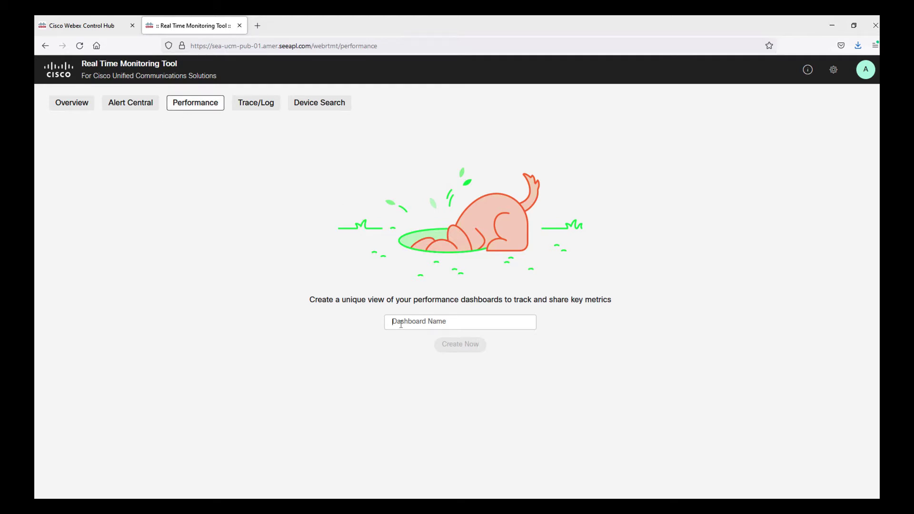
Step: Create the System dashboard charting Processor % CPU Time (_Total) for all servers
text(System)
click(457, 346)
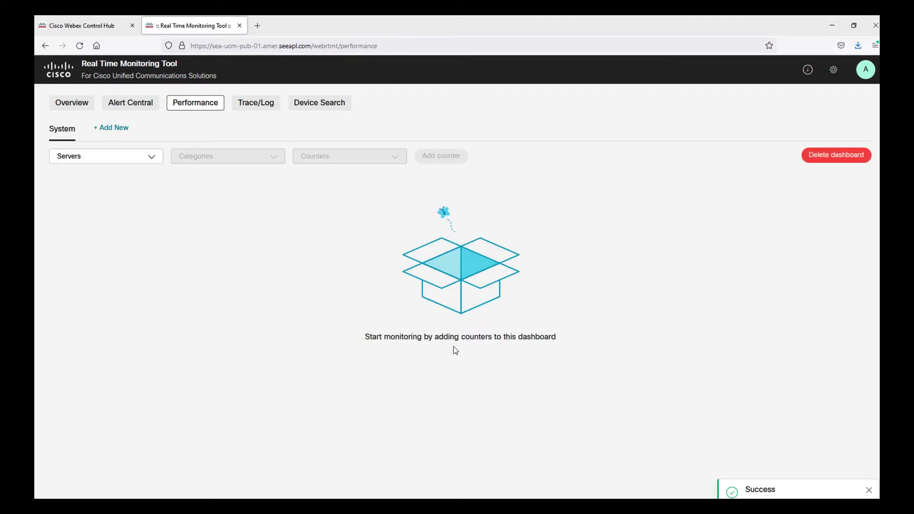
click(150, 158)
click(60, 221)
click(61, 241)
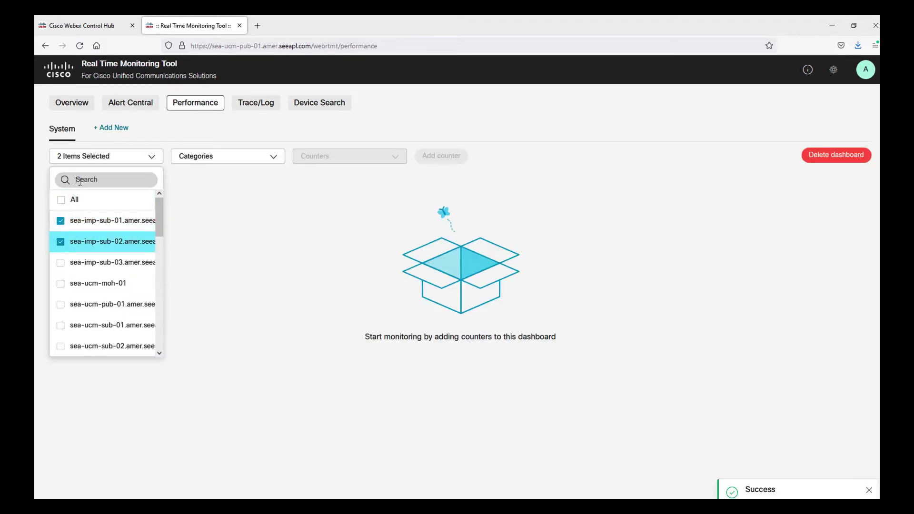
click(60, 202)
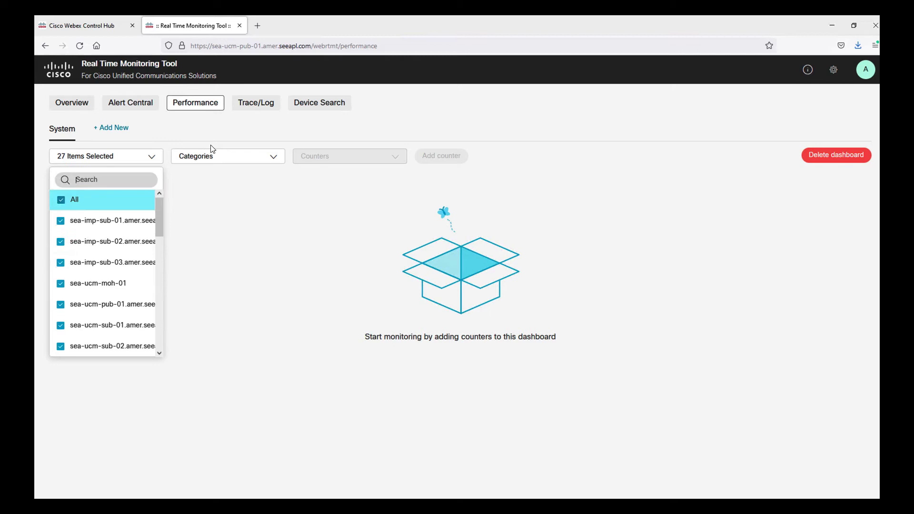
click(225, 163)
click(225, 163)
text(pro)
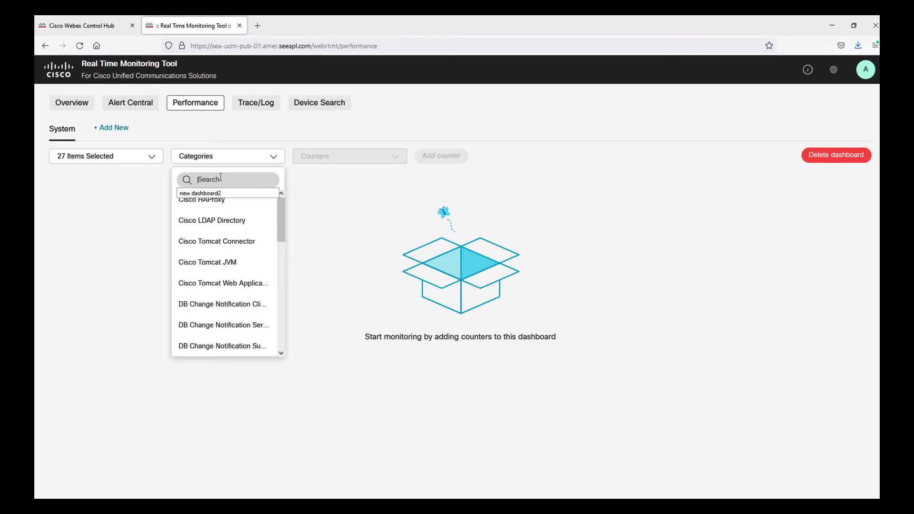
click(203, 241)
click(341, 157)
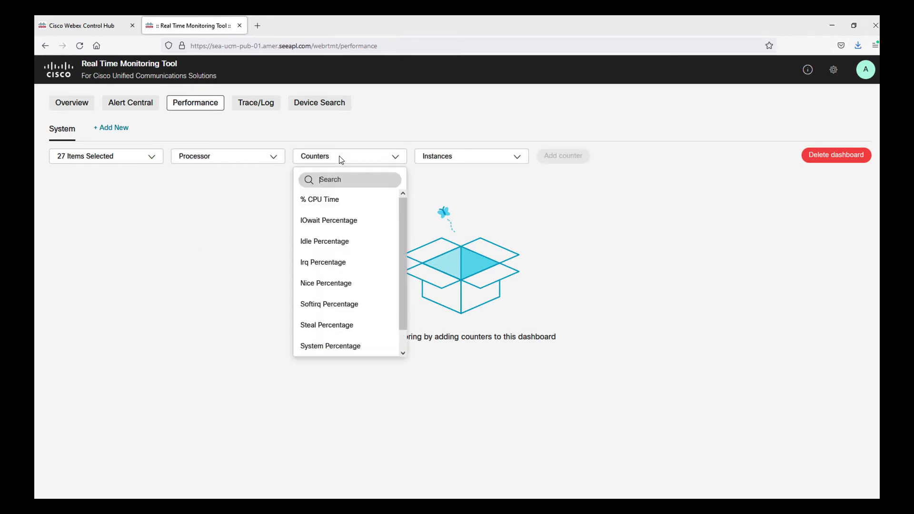
click(330, 198)
click(442, 162)
click(439, 200)
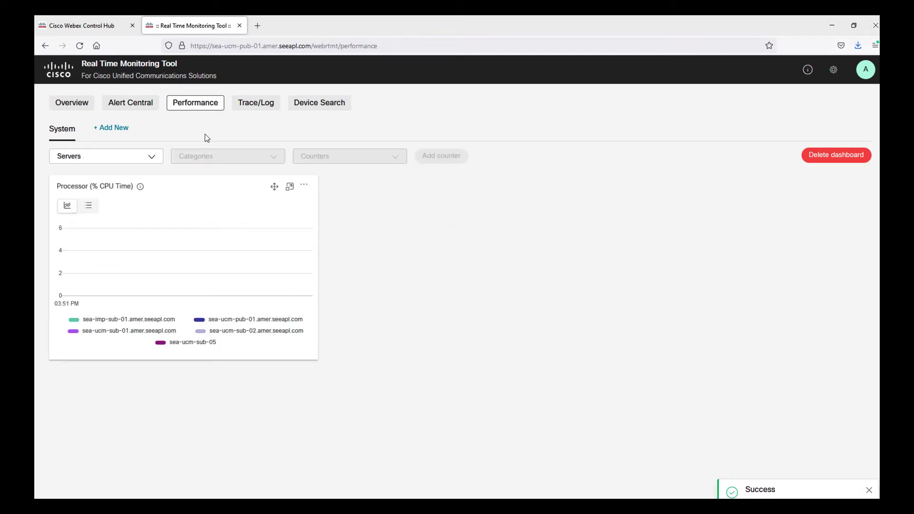
Step: Add a Processor System Percentage (_Total) counter for all servers to the dashboard
click(152, 158)
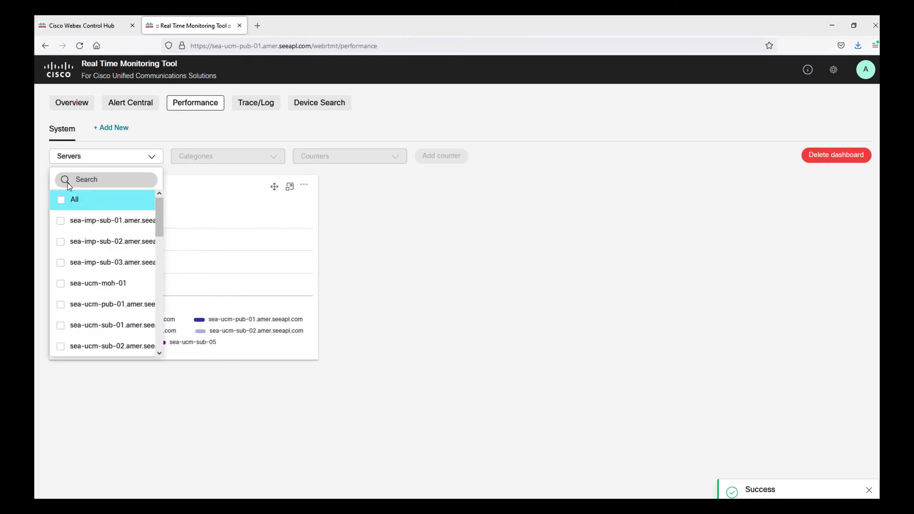
click(61, 204)
click(204, 158)
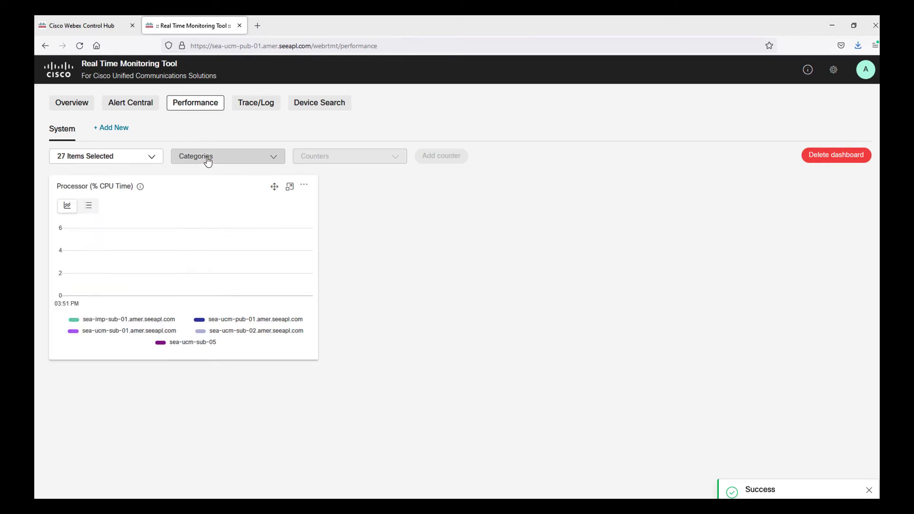
click(203, 181)
text(pro)
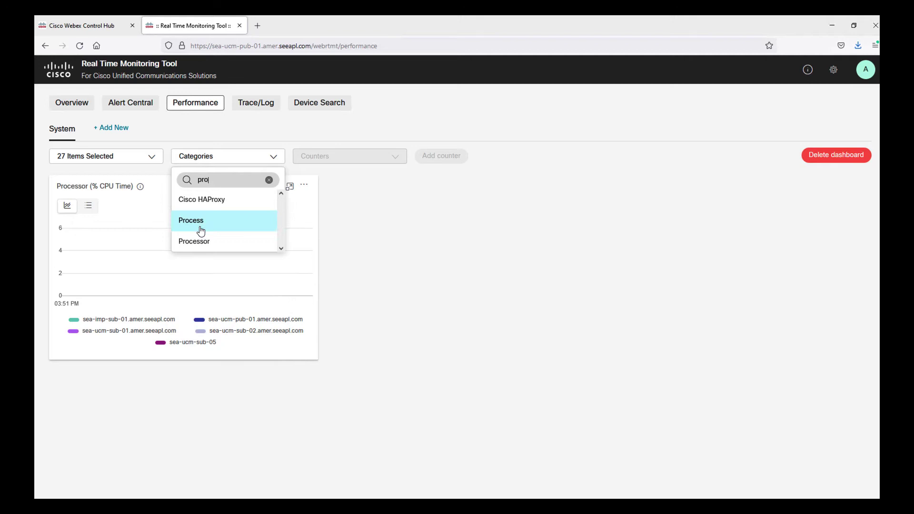
click(203, 243)
click(359, 157)
click(351, 178)
text(sys)
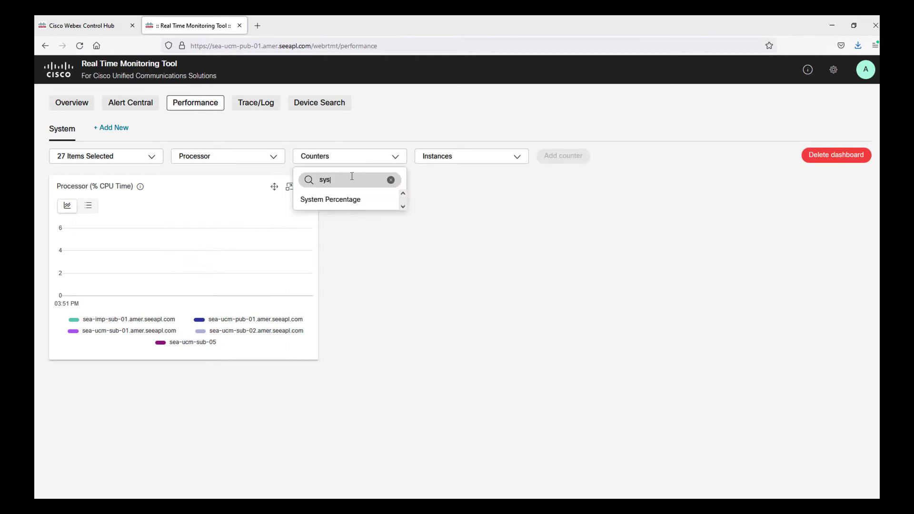
click(343, 200)
click(446, 157)
click(443, 197)
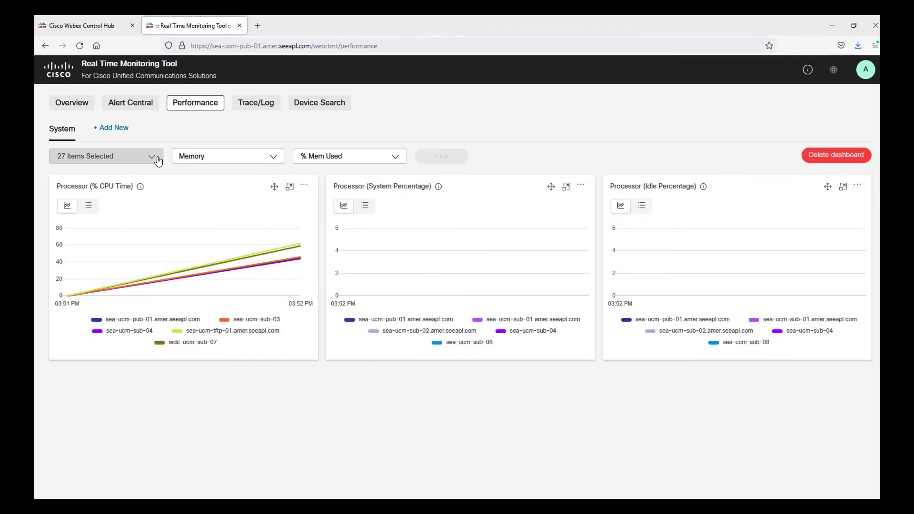
click(159, 162)
click(431, 159)
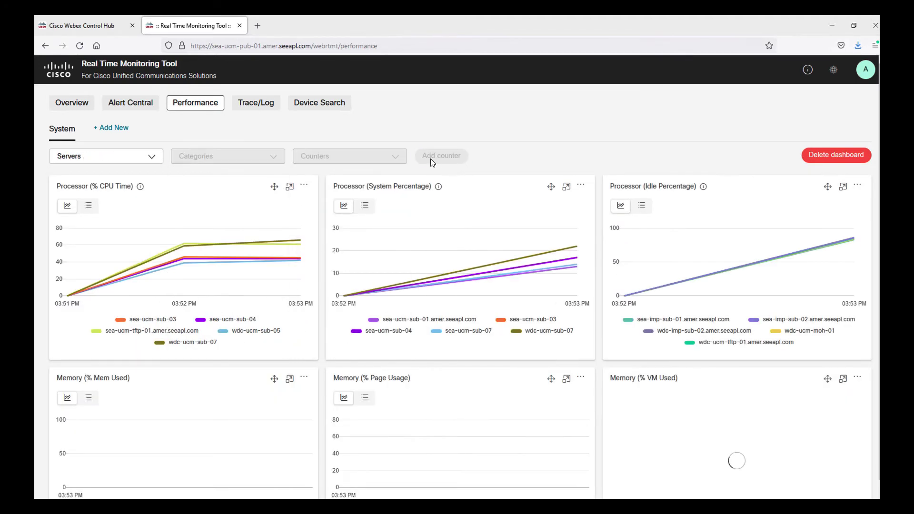
scroll(431, 159, down, 1)
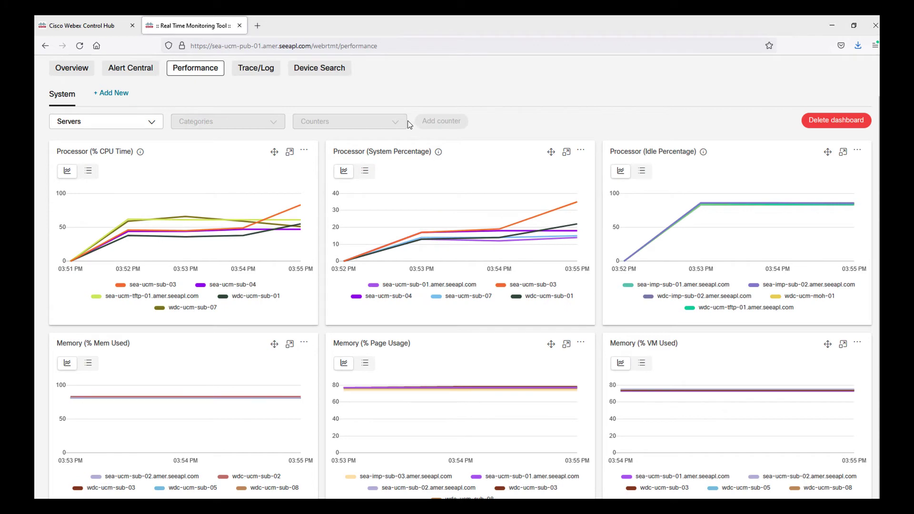
Step: Hide the sea-ucm-sub-04 and sea-ucm-sub-05 series from the % CPU Time chart legend
click(114, 94)
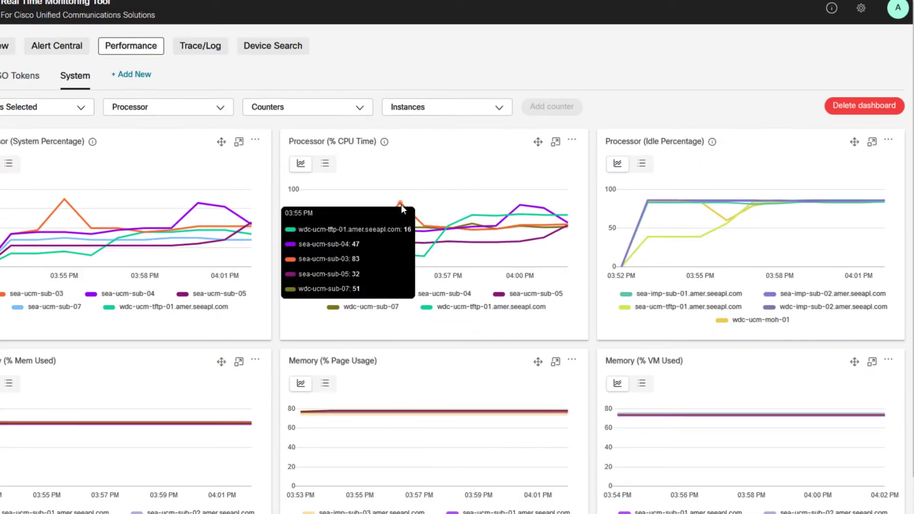
mouse_move(422, 225)
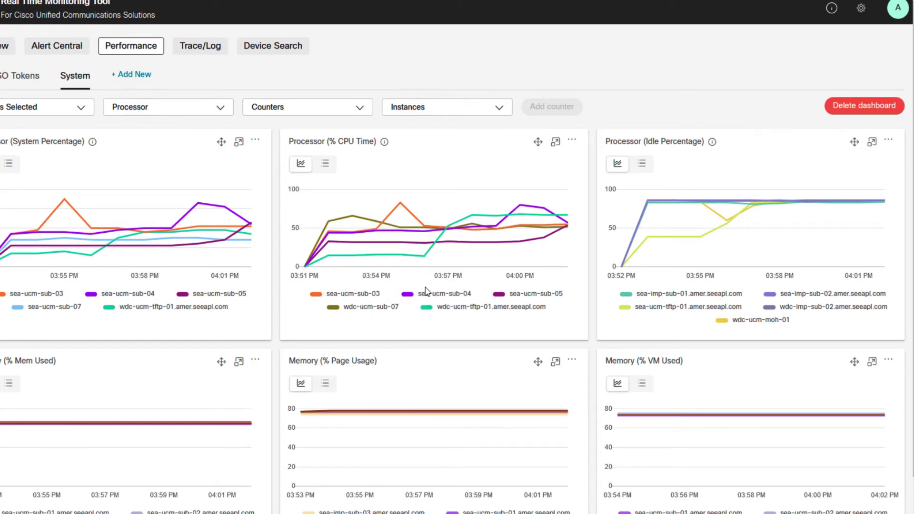
click(453, 298)
click(524, 300)
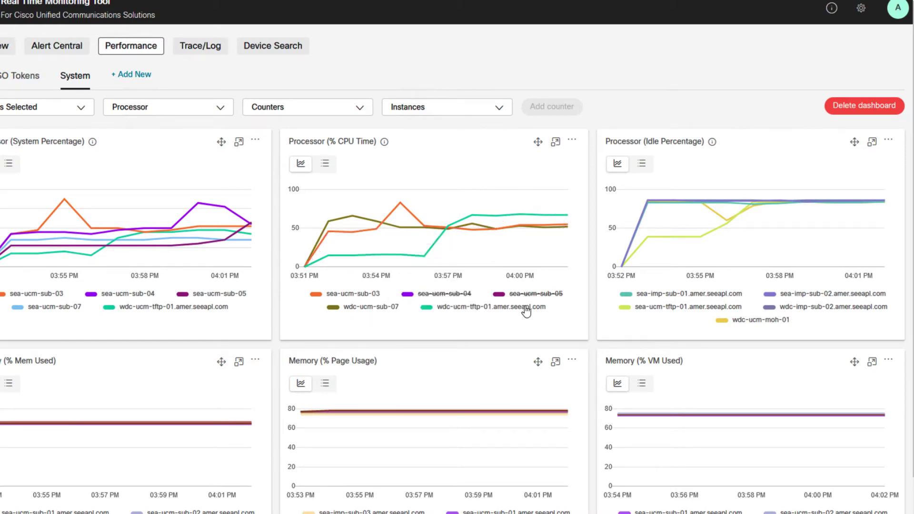
click(462, 311)
click(459, 313)
Step: Preview the CPU Time data as a table, then inspect the enlarged chart and close it
click(325, 165)
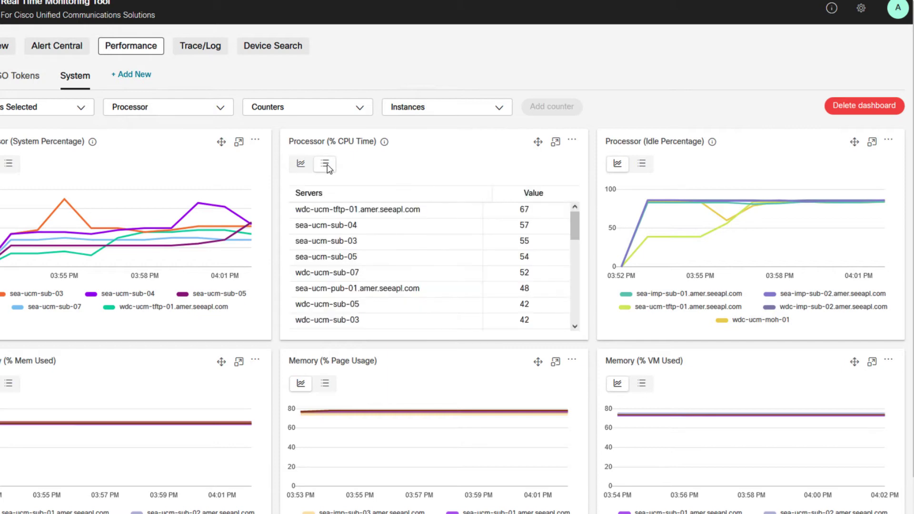
click(303, 165)
click(555, 142)
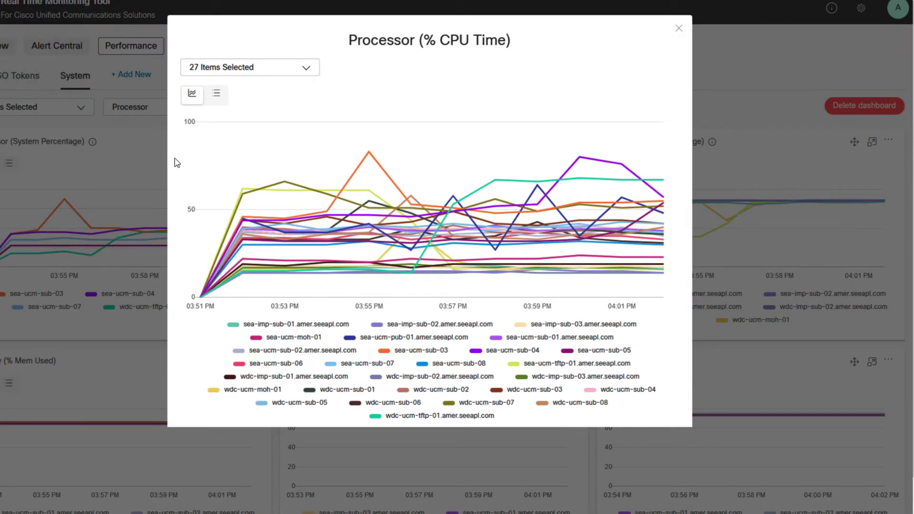
click(311, 69)
click(311, 69)
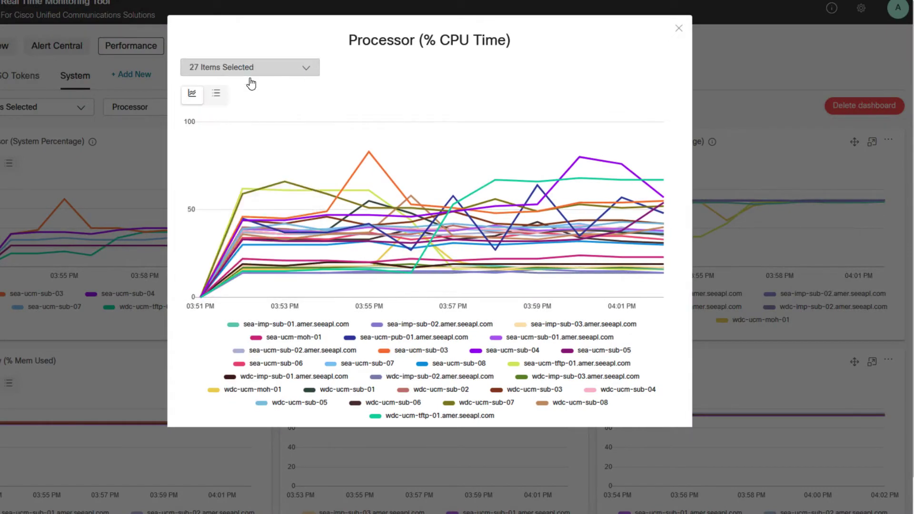
click(220, 96)
click(193, 94)
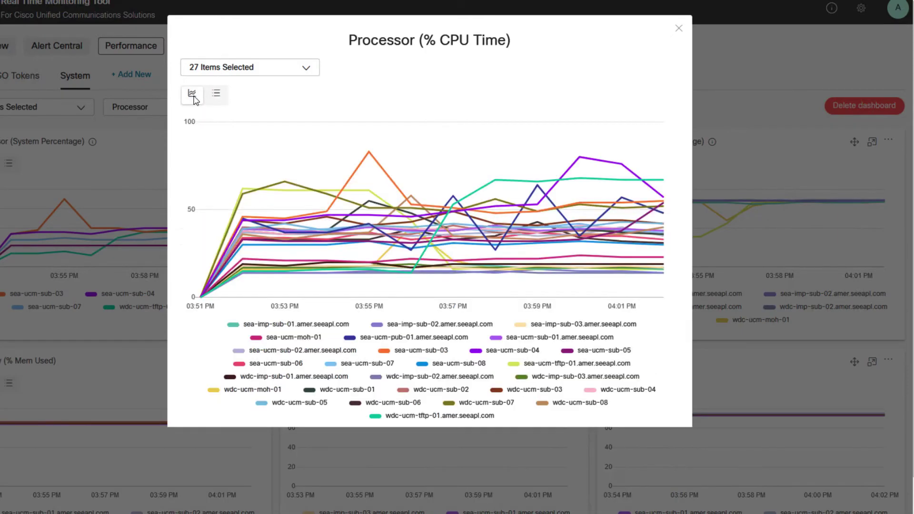
click(679, 28)
Step: Drag the % CPU Time card to the first dashboard slot and review its Edit Counter server list
drag(512, 140, 390, 150)
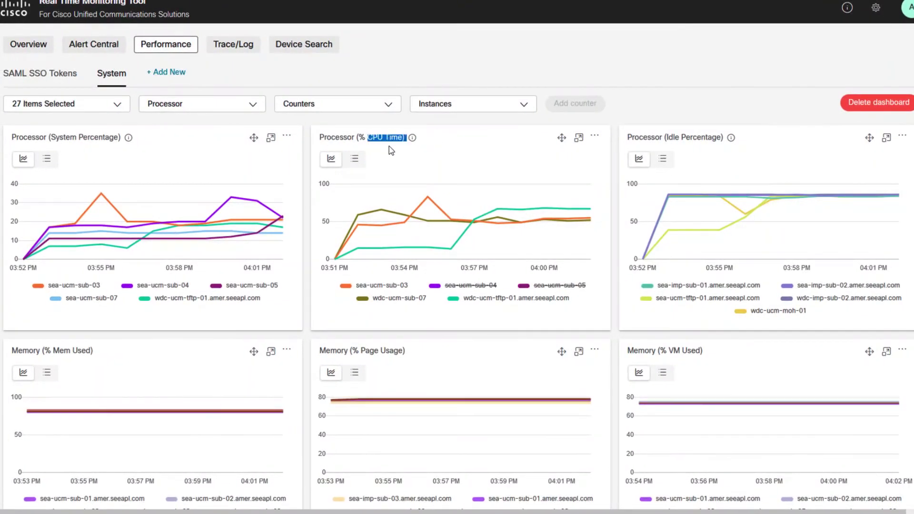
drag(562, 139, 254, 139)
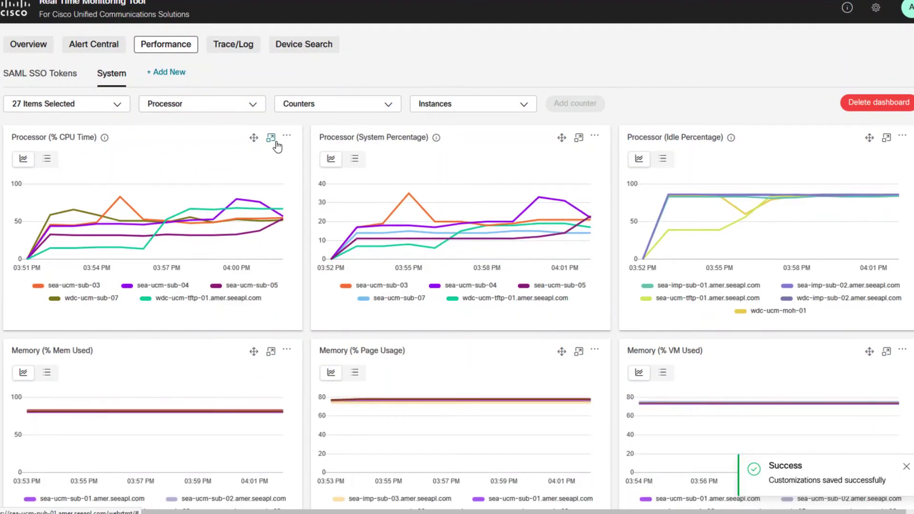
click(287, 136)
click(275, 167)
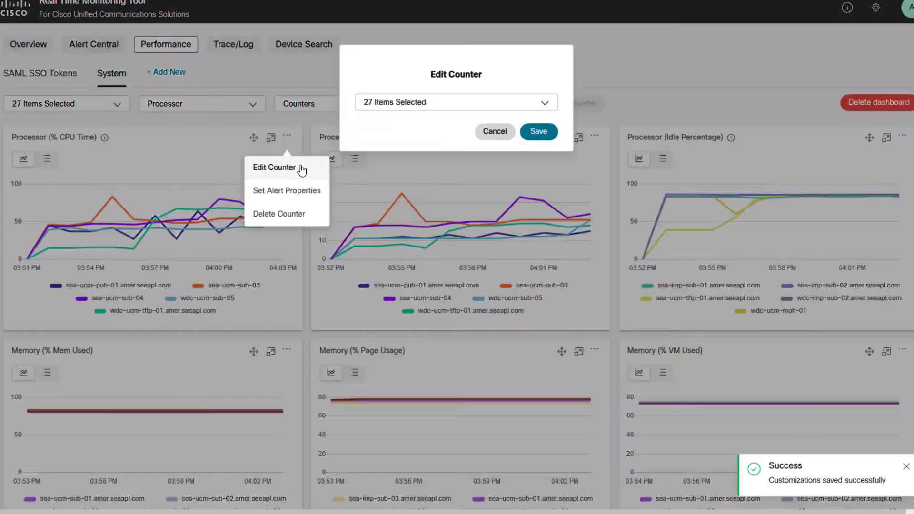
click(546, 103)
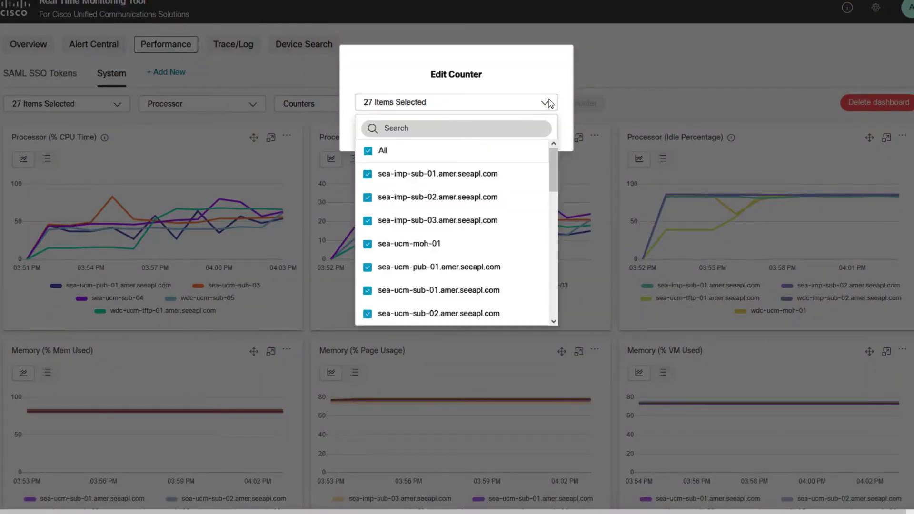
click(545, 101)
Step: Open Set Alert Properties for % CPU Time and select server sea-ucm-pub-01.amer.seeapl.com
click(306, 141)
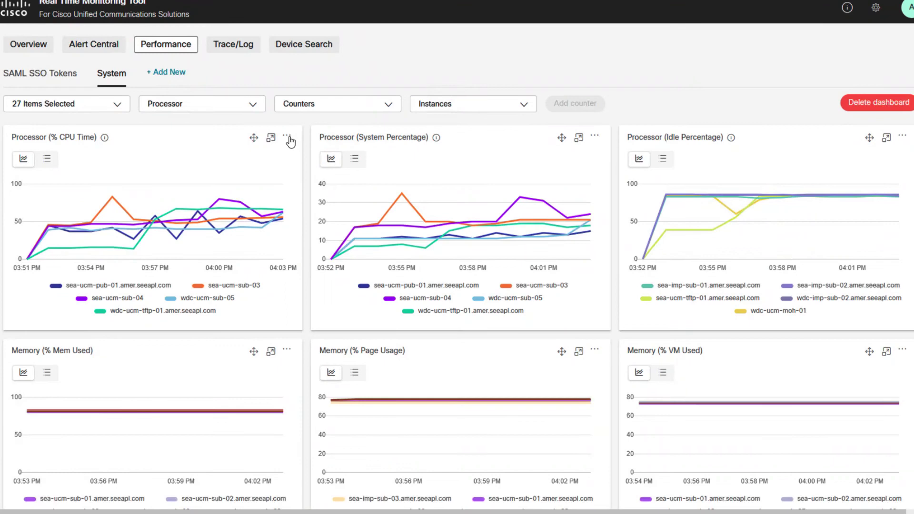
click(288, 139)
click(279, 190)
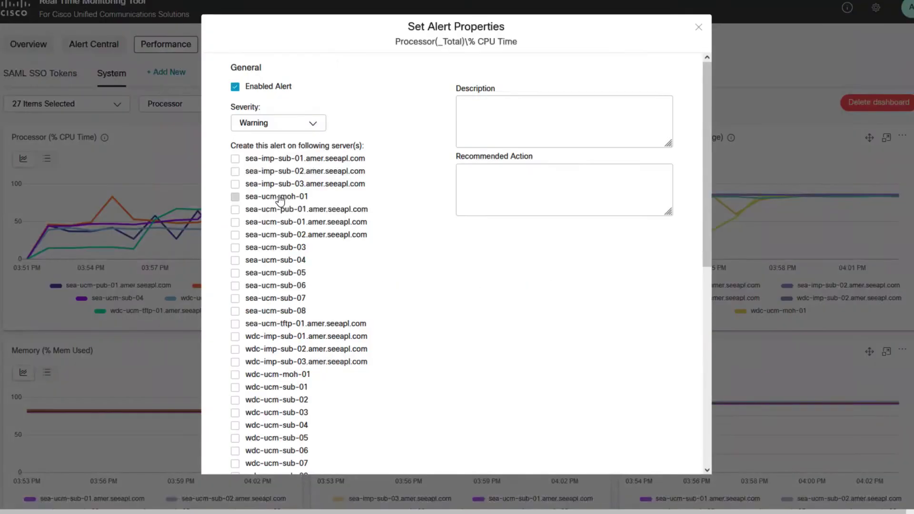
click(235, 209)
scroll(705, 147, down, 8)
Step: Set the alert threshold to Over 60, sustained constantly for 30 seconds
click(262, 189)
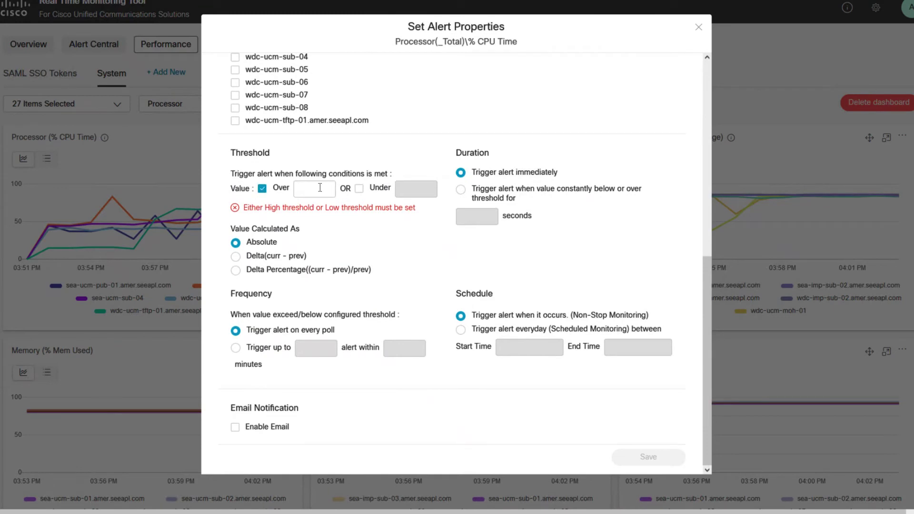
text(60)
click(461, 207)
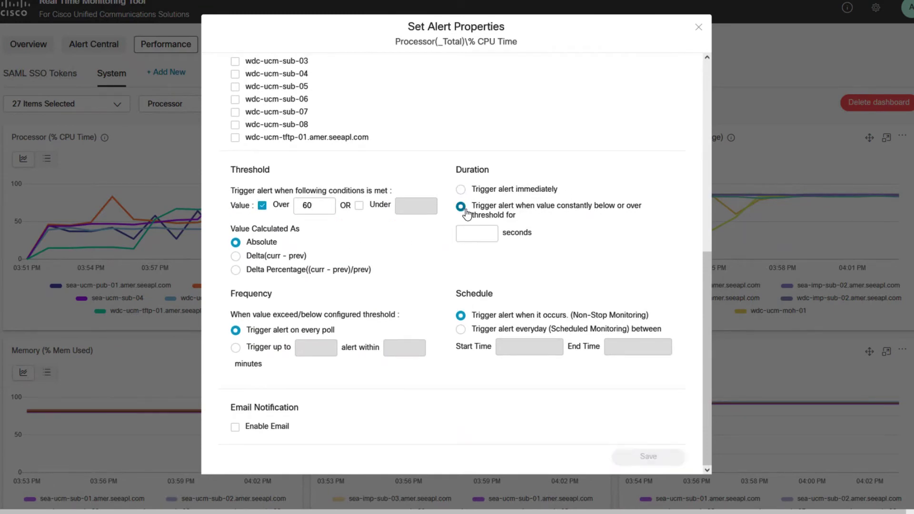
click(479, 230)
text(30)
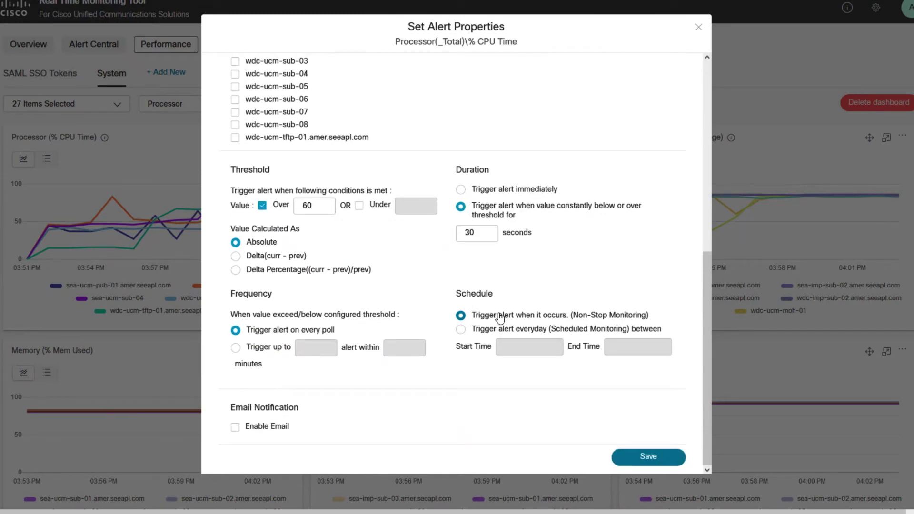
Step: Enable email notification for the alert and review the email group list
click(235, 428)
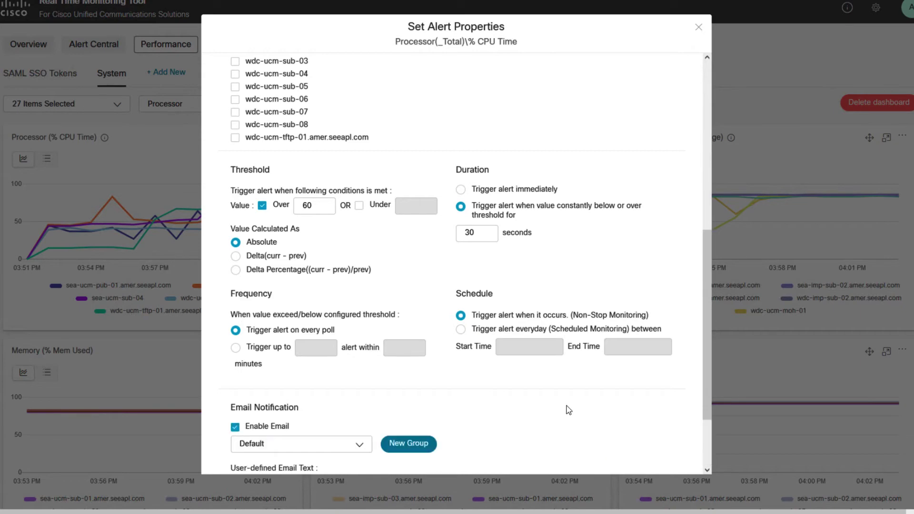
scroll(567, 408, down, 2)
click(350, 353)
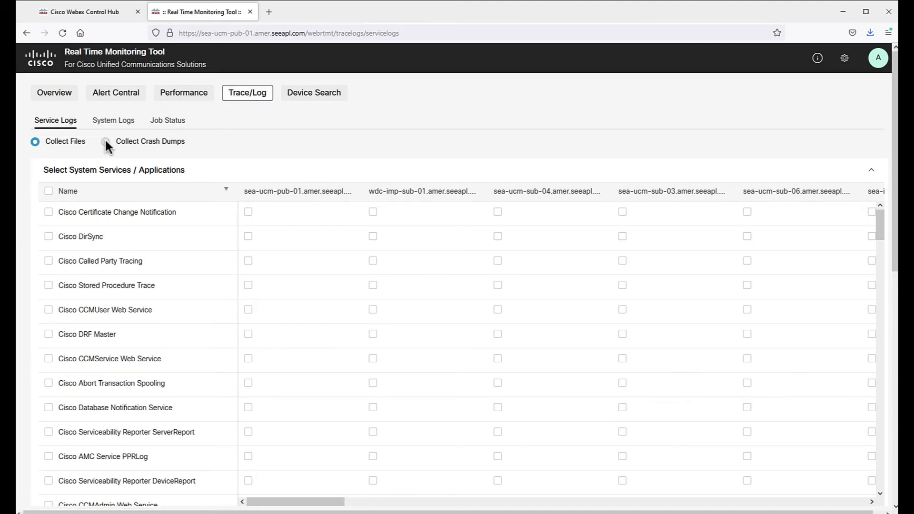
Step: Collapse the system services and expand the UCM Services / Applications section
click(870, 172)
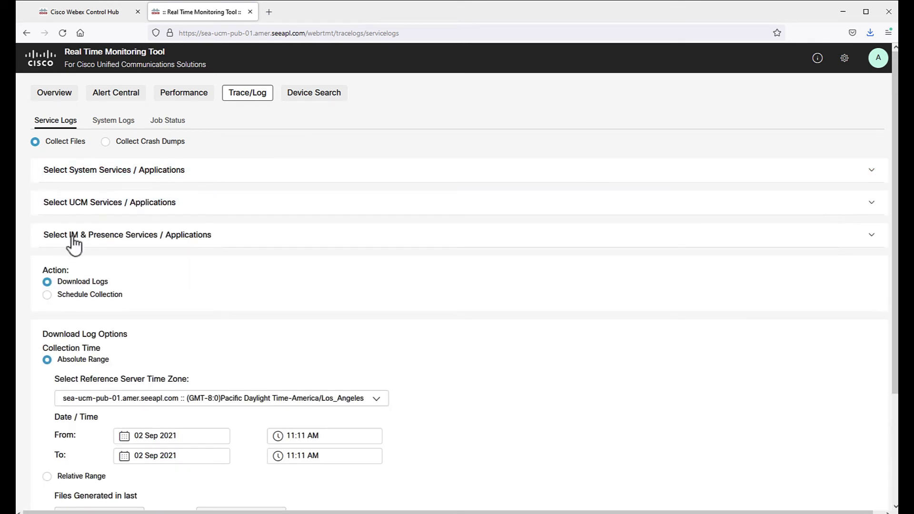
click(221, 239)
click(221, 239)
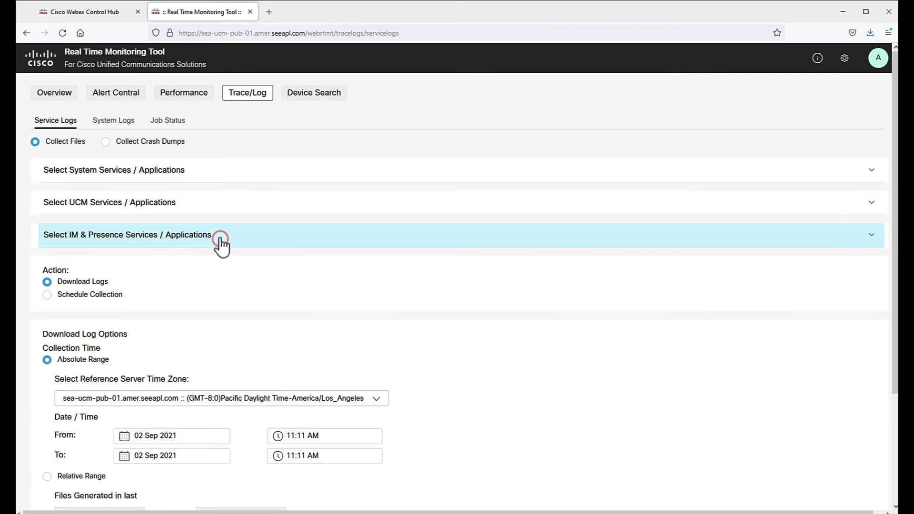
click(204, 206)
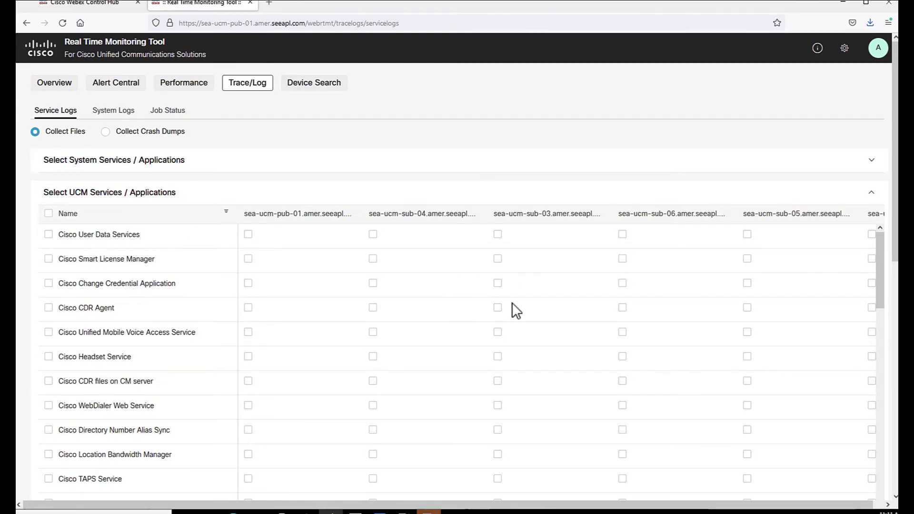
Step: Tick Cisco CTIManager so its logs are collected from every UCM server
drag(880, 277, 881, 362)
click(48, 310)
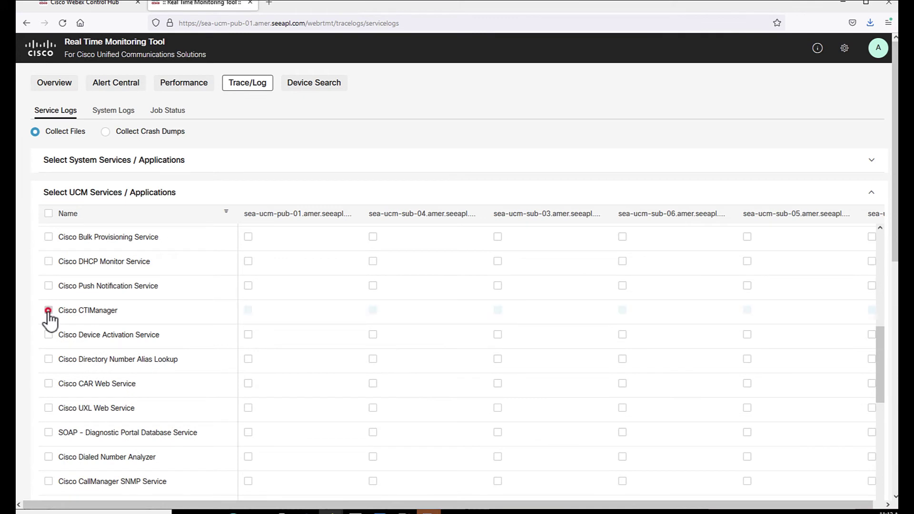
click(248, 311)
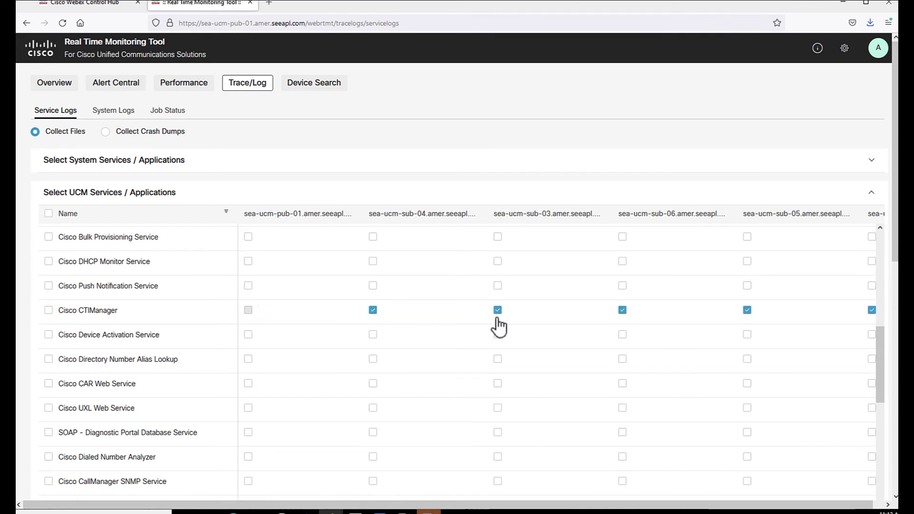
click(48, 310)
Step: Set the collection From time to 11:00 AM
drag(892, 231, 895, 438)
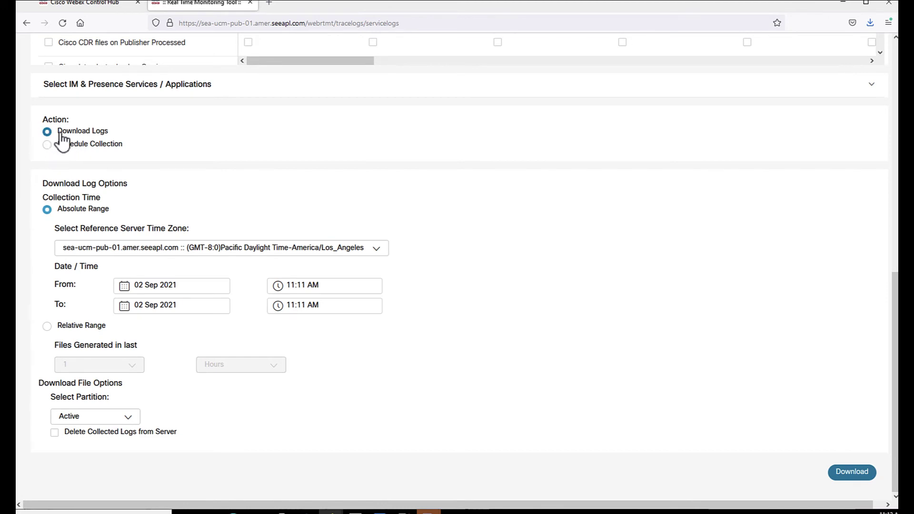
click(322, 246)
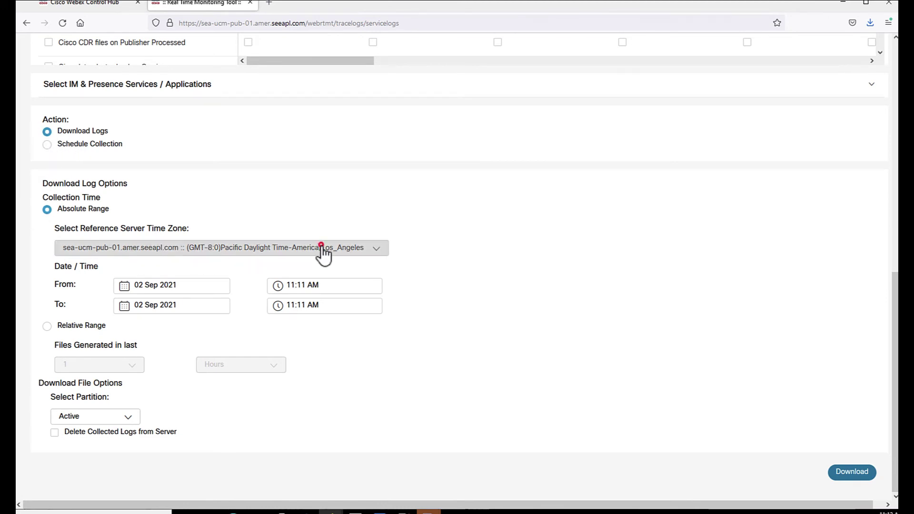
click(429, 235)
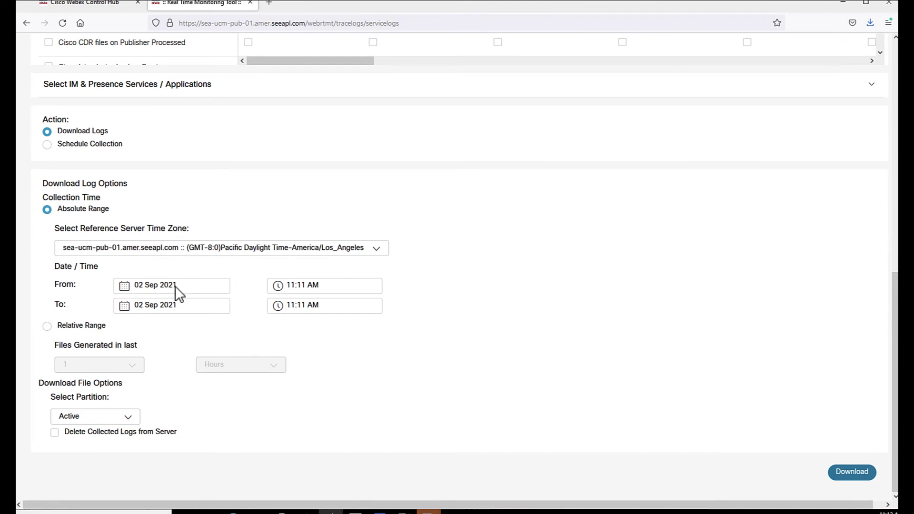
click(307, 286)
click(321, 331)
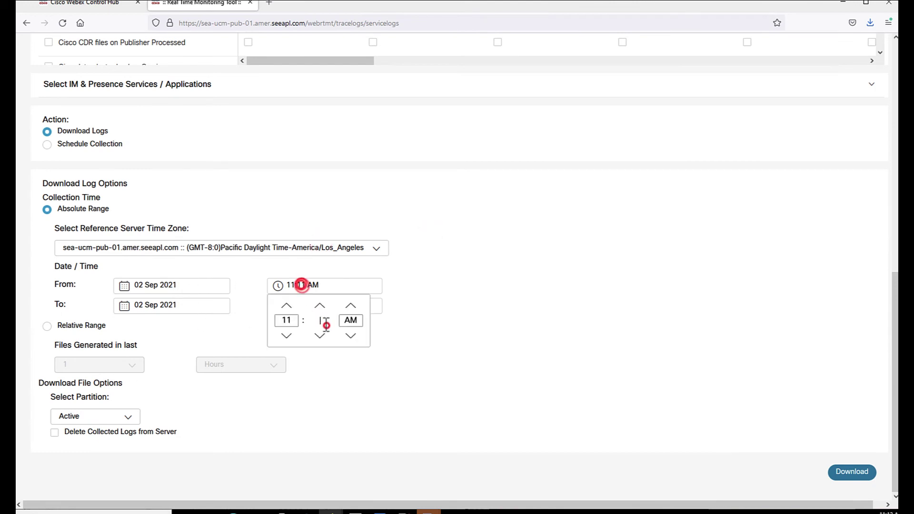
click(411, 322)
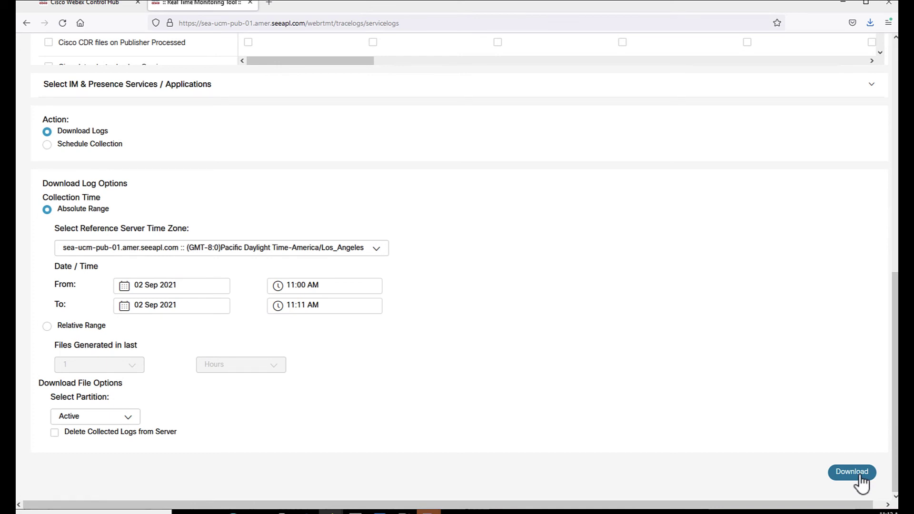
Step: Choose Schedule Collection and send traces to an SFTP/FTP Server
click(91, 143)
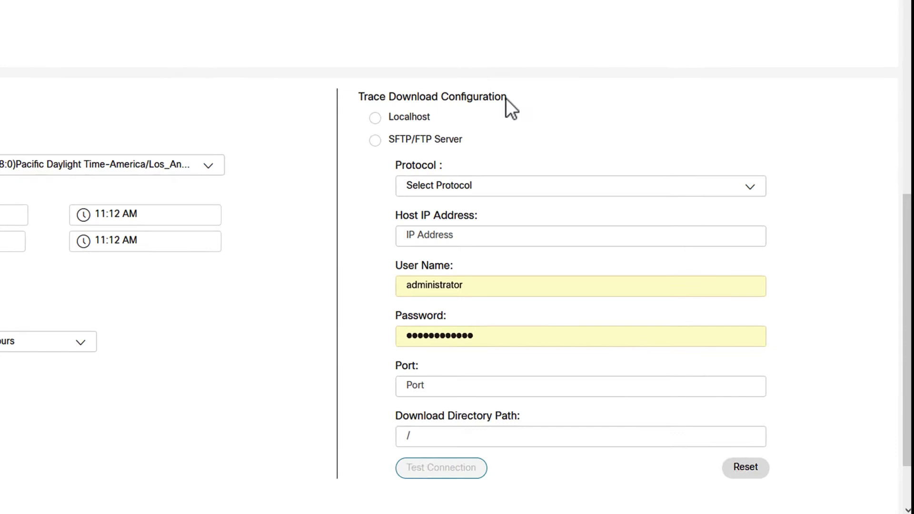
click(406, 116)
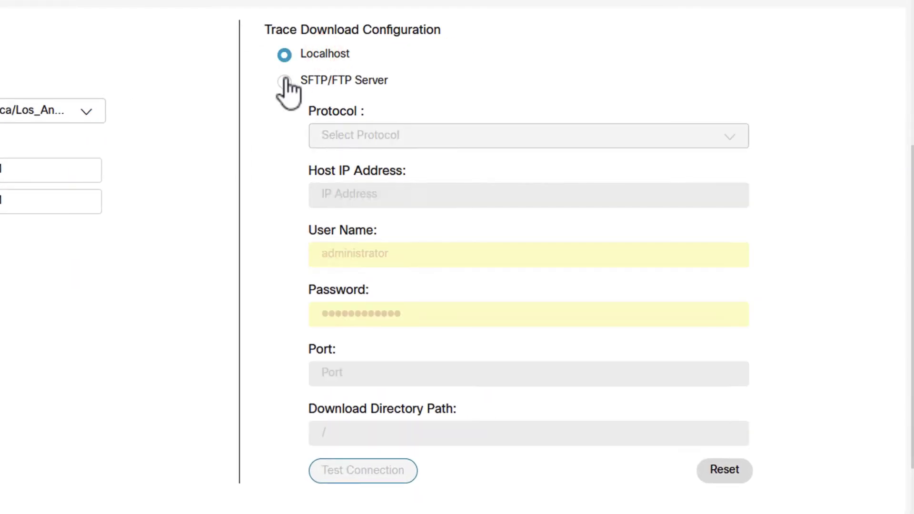
click(284, 81)
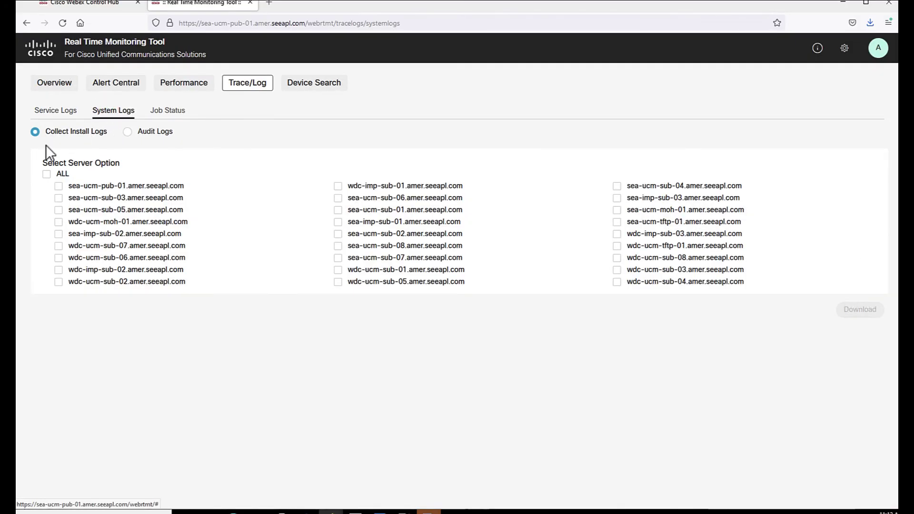
Step: Browse System Logs options, then open Job Status and its server dropdown
click(141, 135)
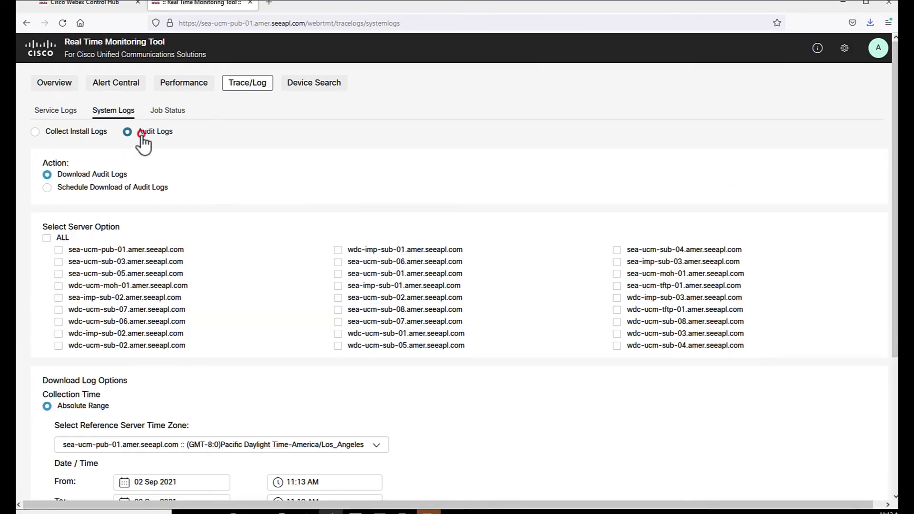
click(75, 134)
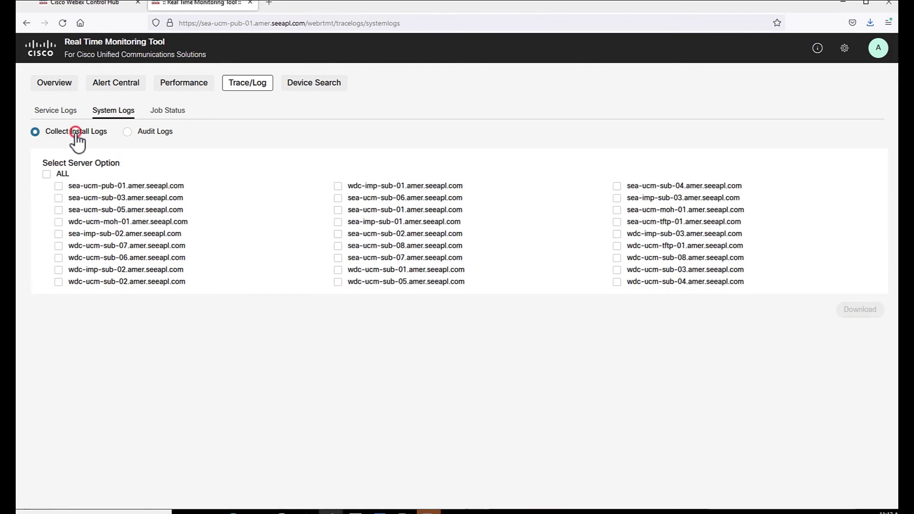
click(46, 175)
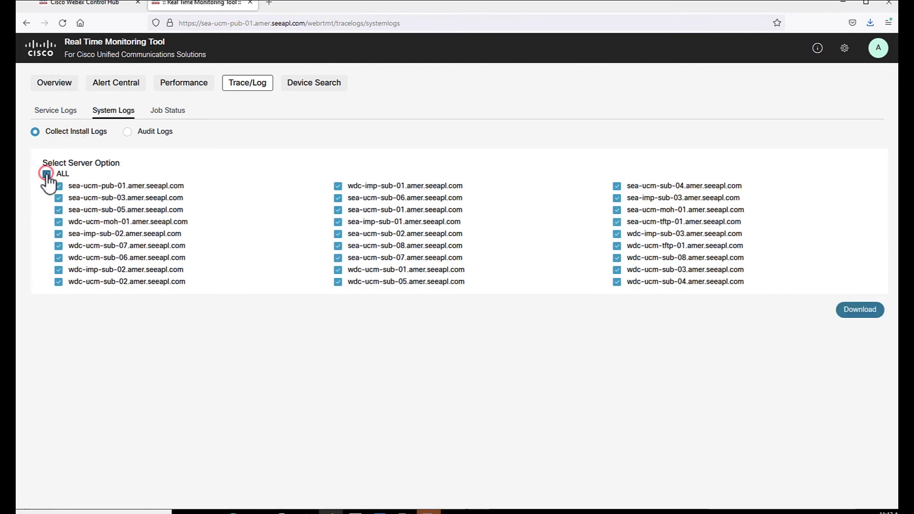
click(46, 174)
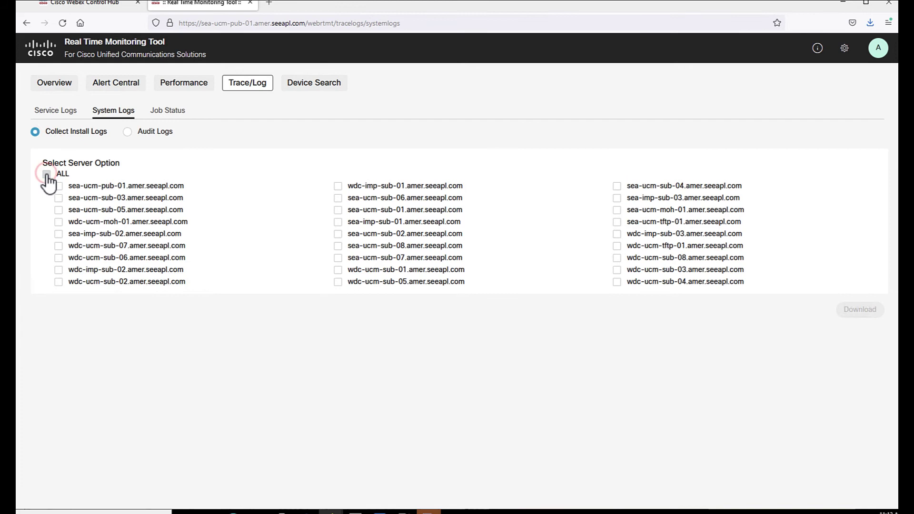
click(177, 116)
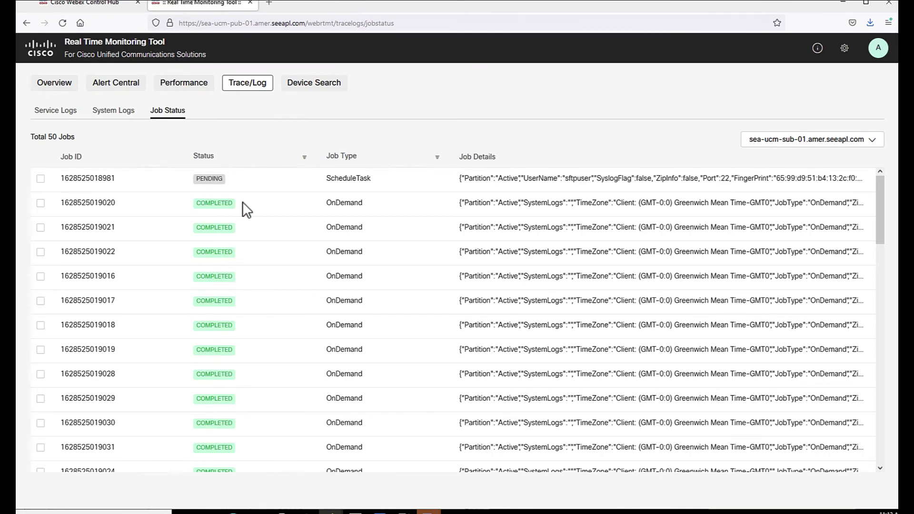
click(784, 144)
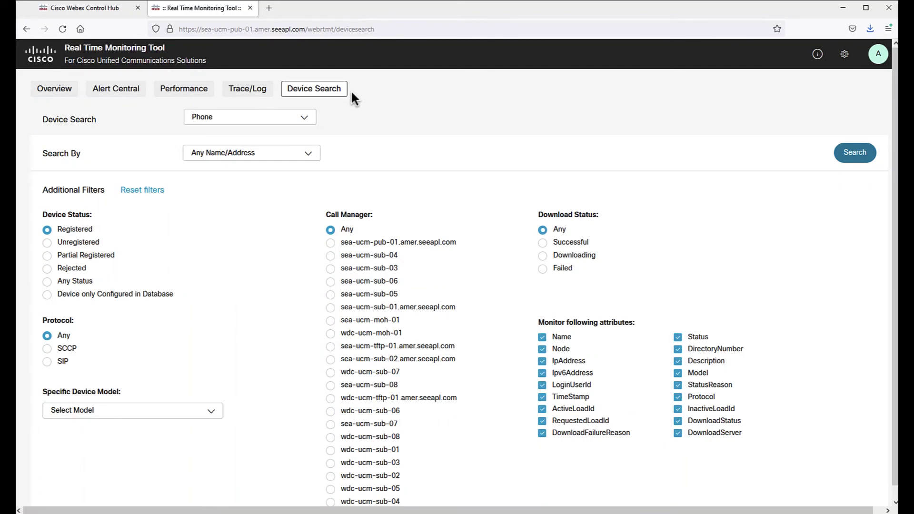
Step: Search Phones by any name or address, filtered to SIP protocol and model Cisco 8841
click(302, 118)
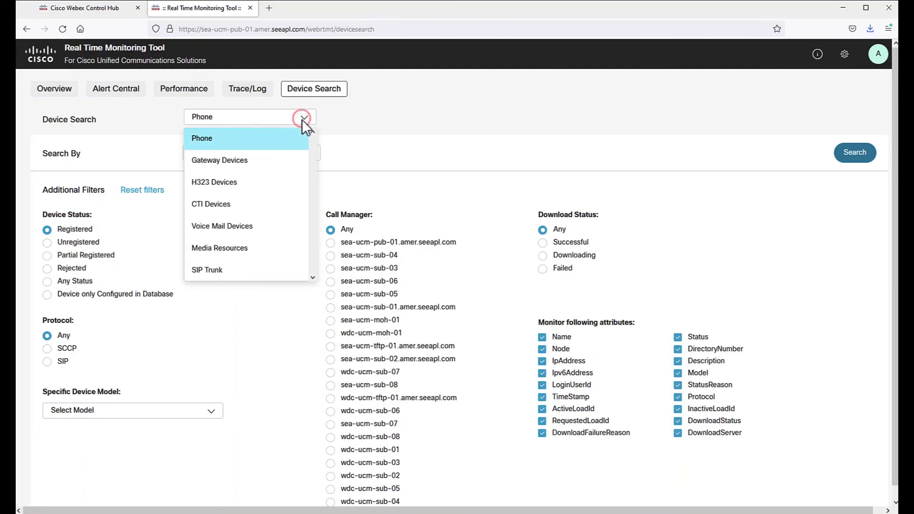
click(302, 119)
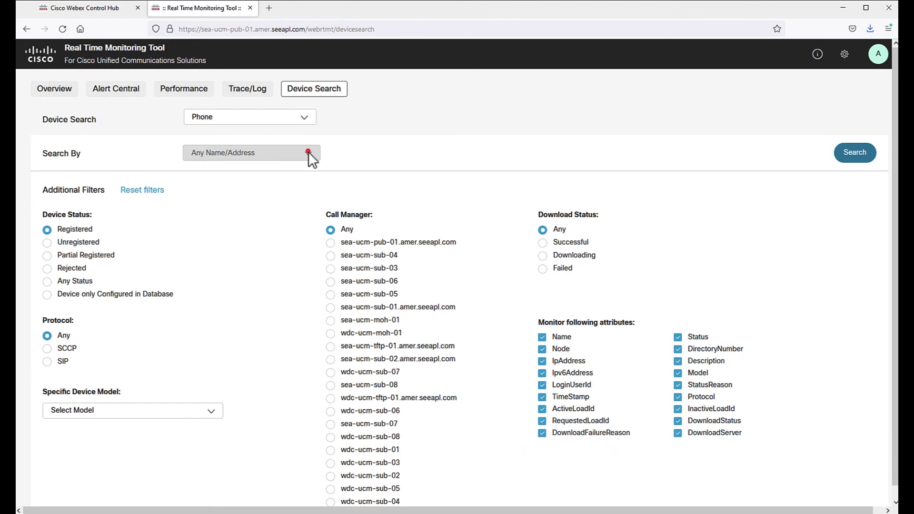
click(309, 152)
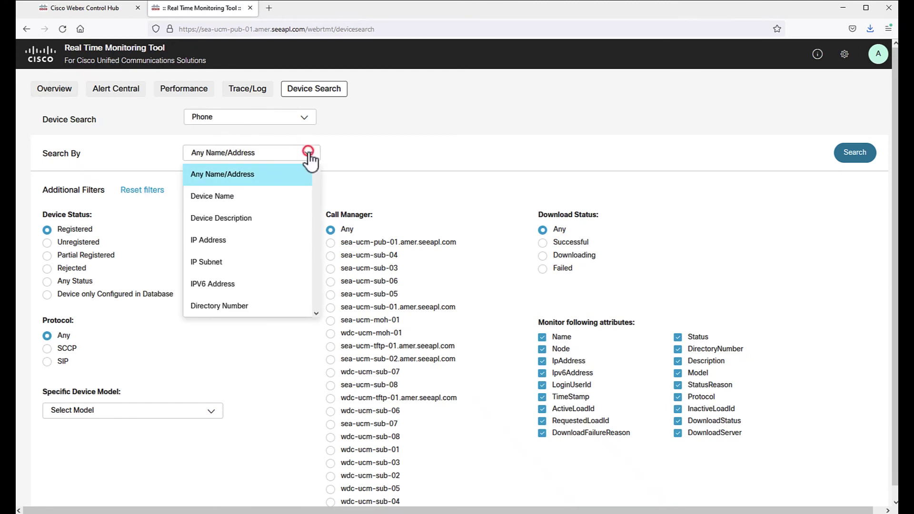
click(309, 152)
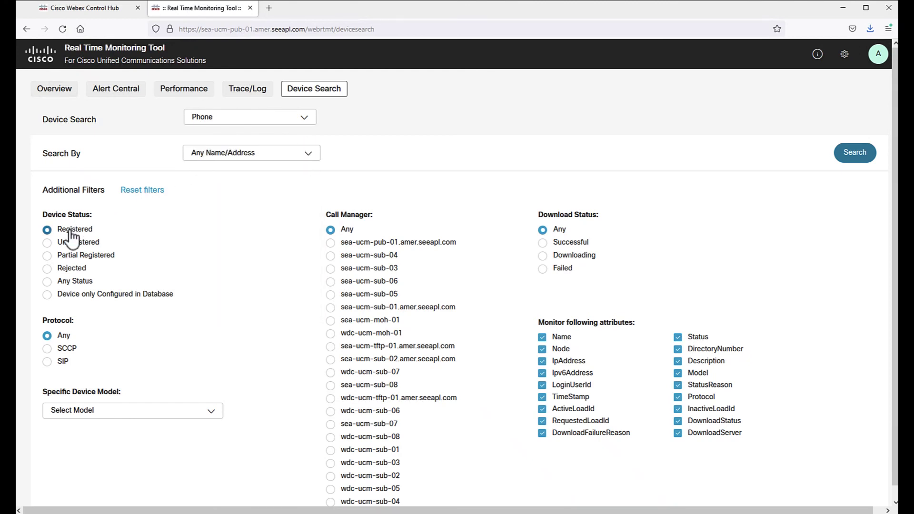
click(48, 362)
click(209, 410)
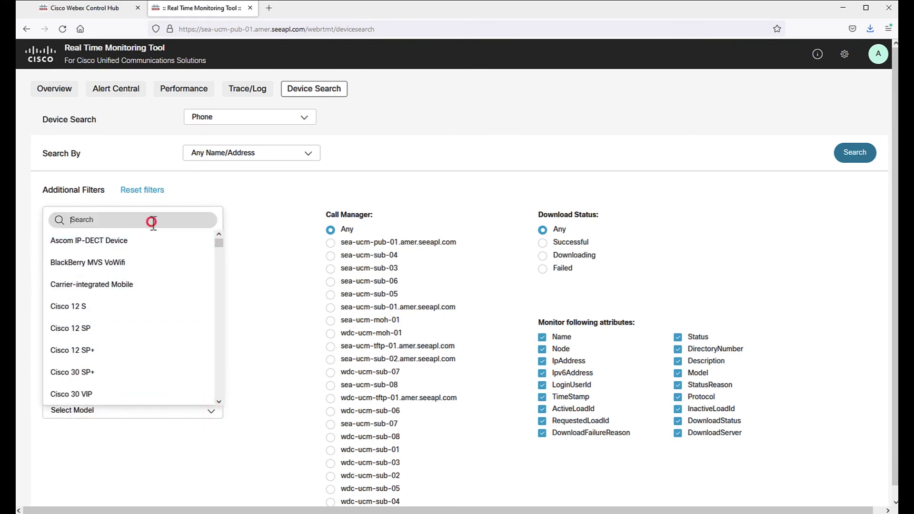
text(884)
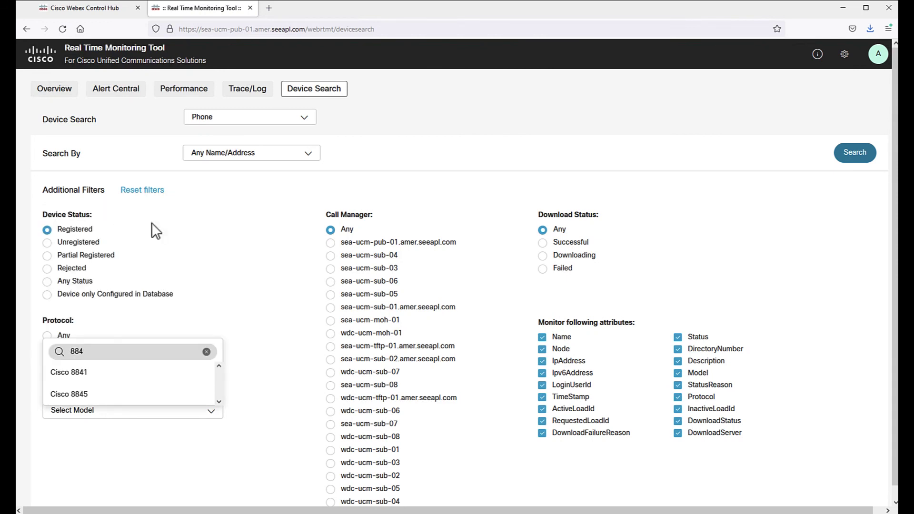
click(76, 377)
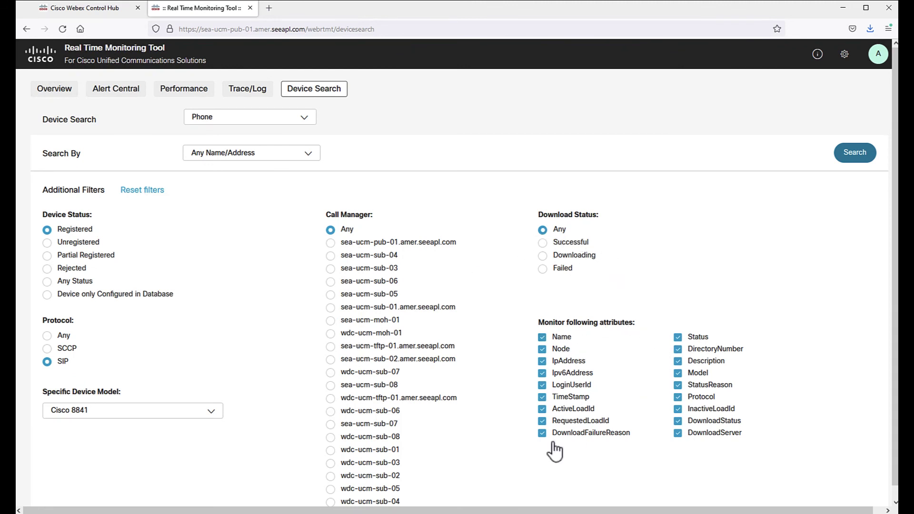
Step: Exclude DownloadFailureReason, RequestedLoadId, ActiveLoadId, LoginUserId, Ipv6Address and TimeStamp, then run the search
click(542, 421)
click(542, 409)
click(541, 385)
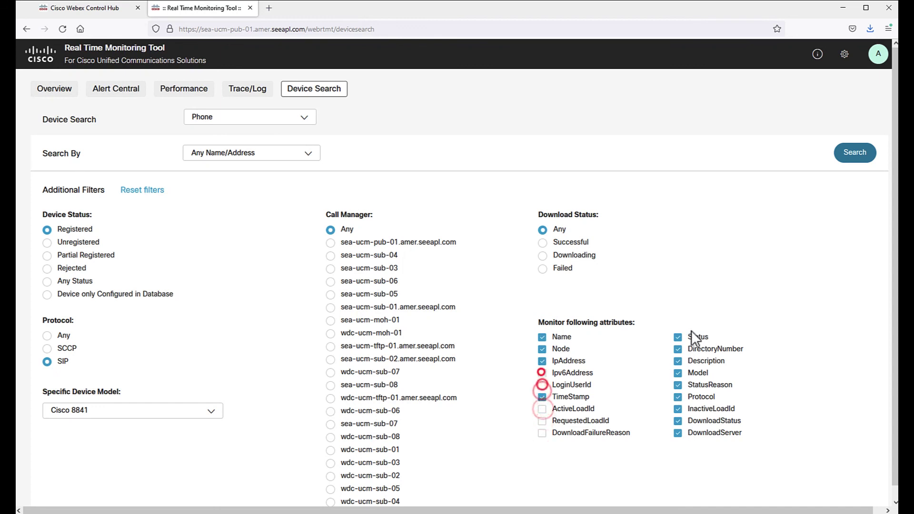
click(542, 373)
click(541, 397)
click(853, 153)
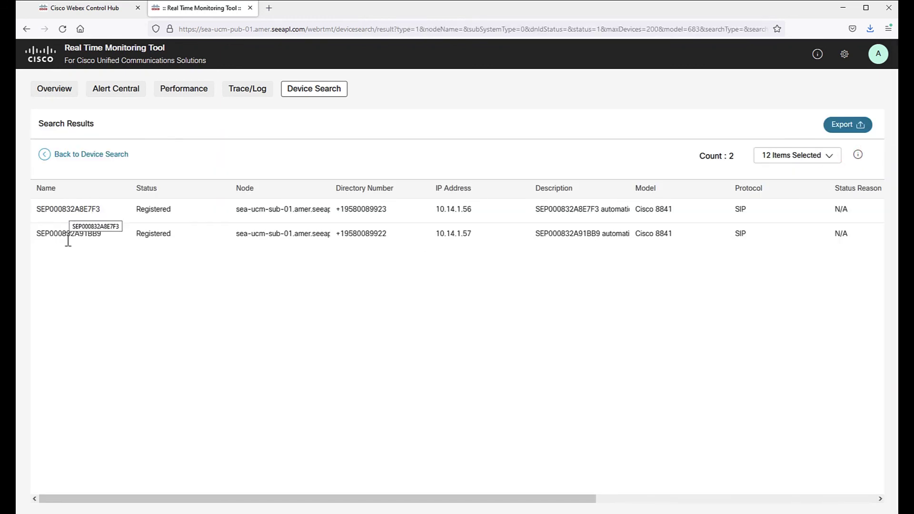
Step: Export the two Cisco 8841 phone results as a PDF download
drag(37, 188, 870, 196)
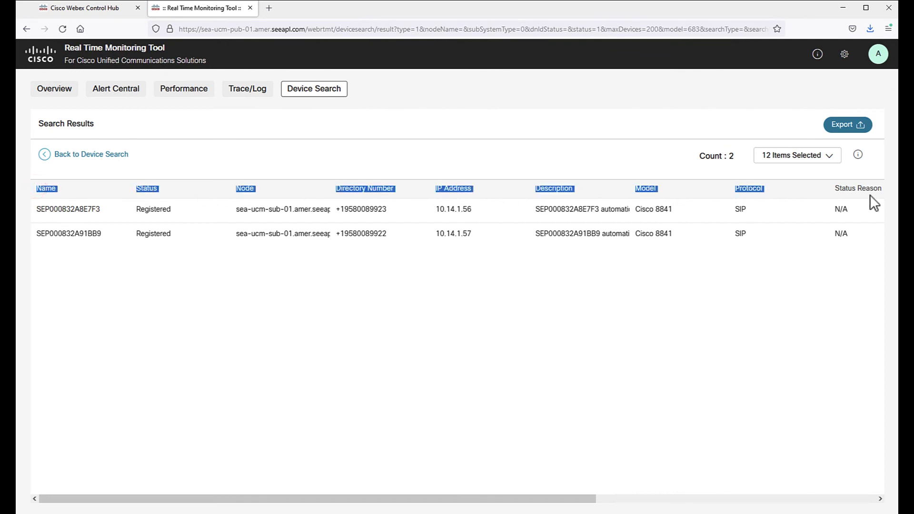
click(631, 331)
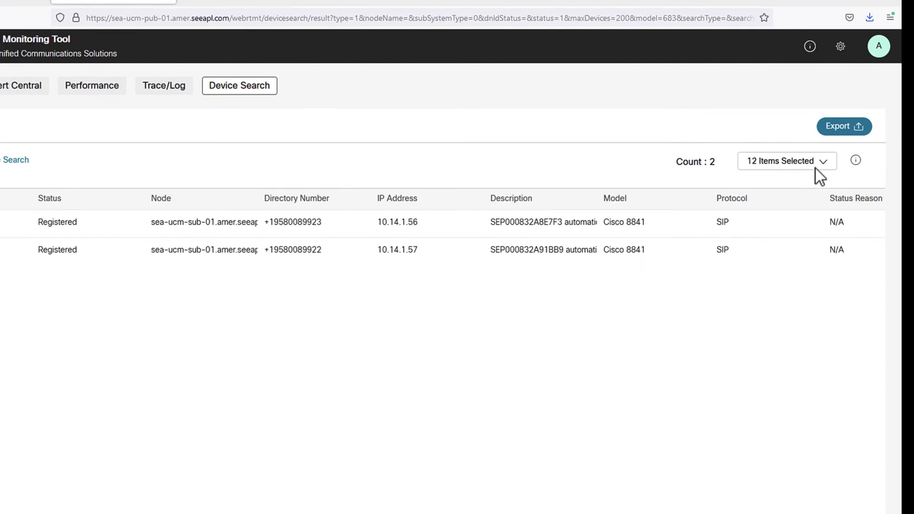
click(837, 129)
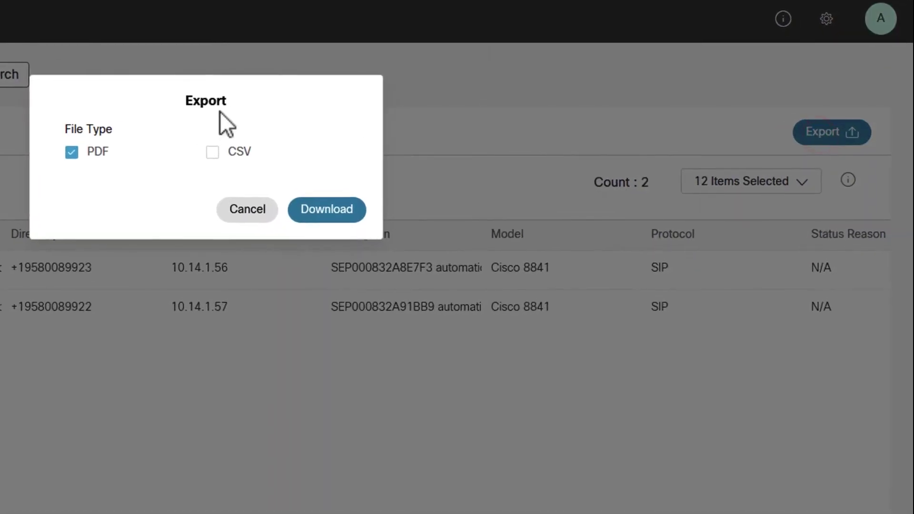
click(320, 208)
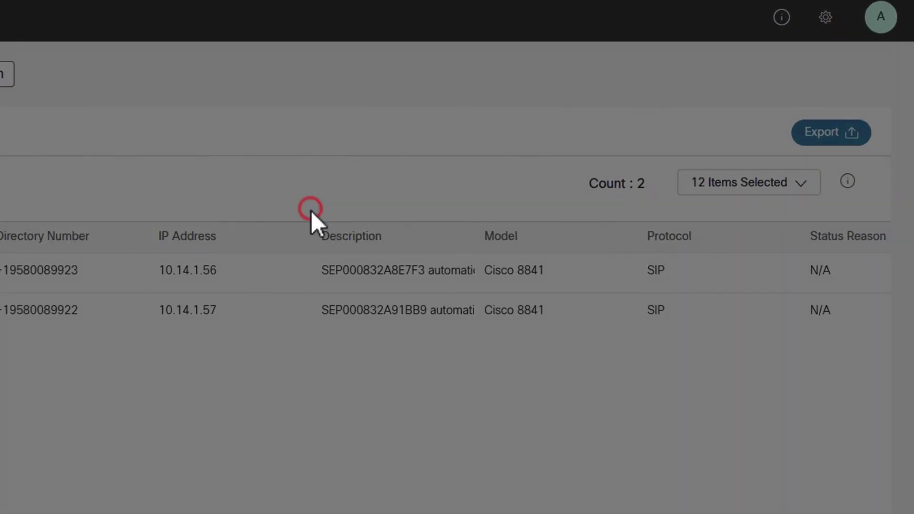